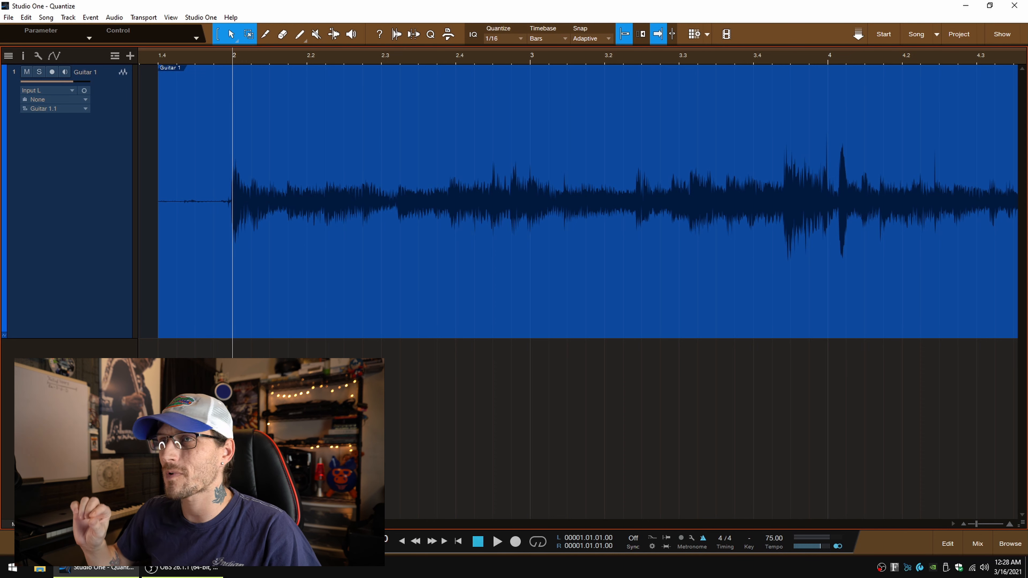
Step: Listen to the unedited guitar recording on the Guitar 1 track from bar 2 to the end of the event
key("space")
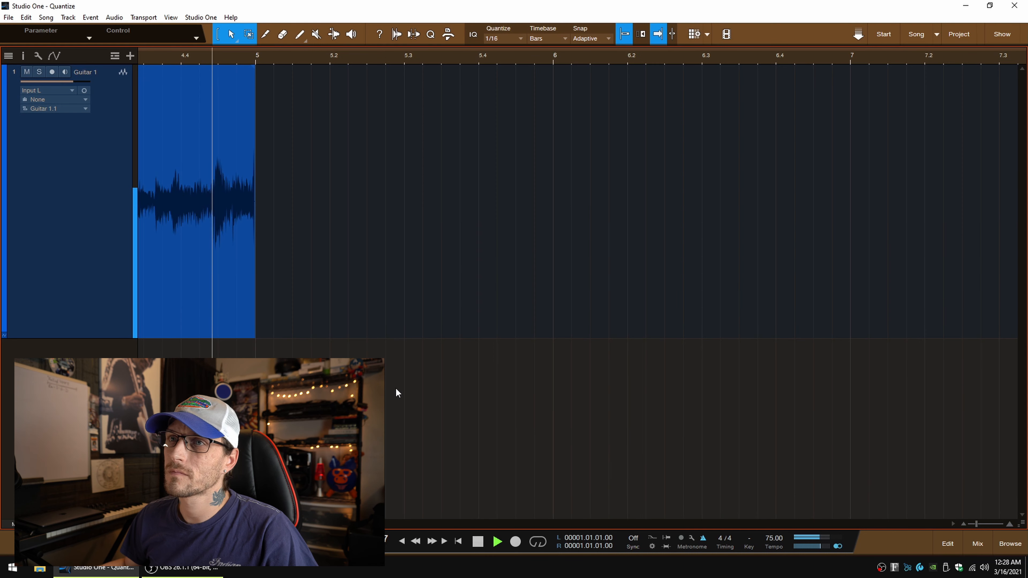
key("space")
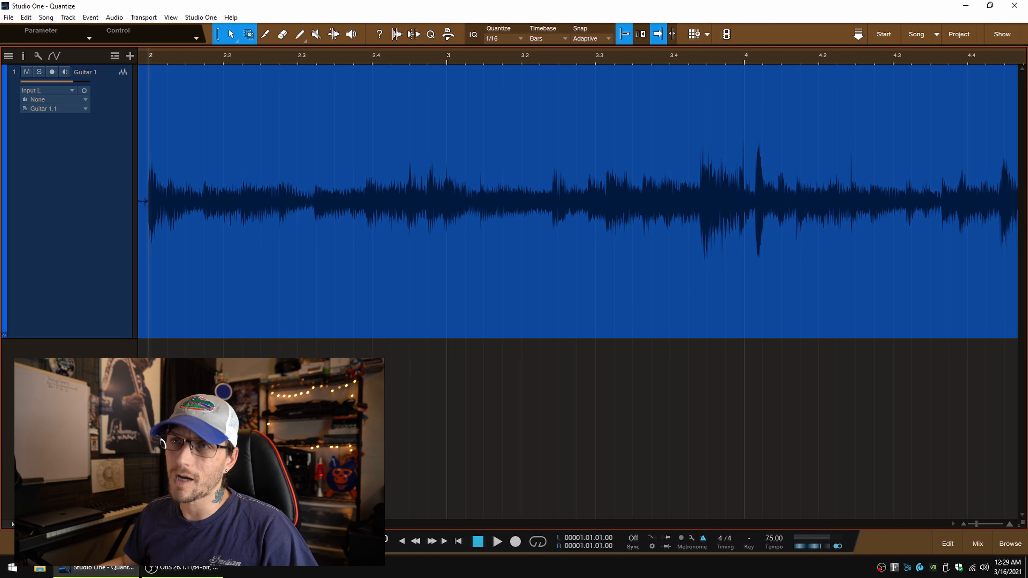
scroll(338, 301, "left", 4)
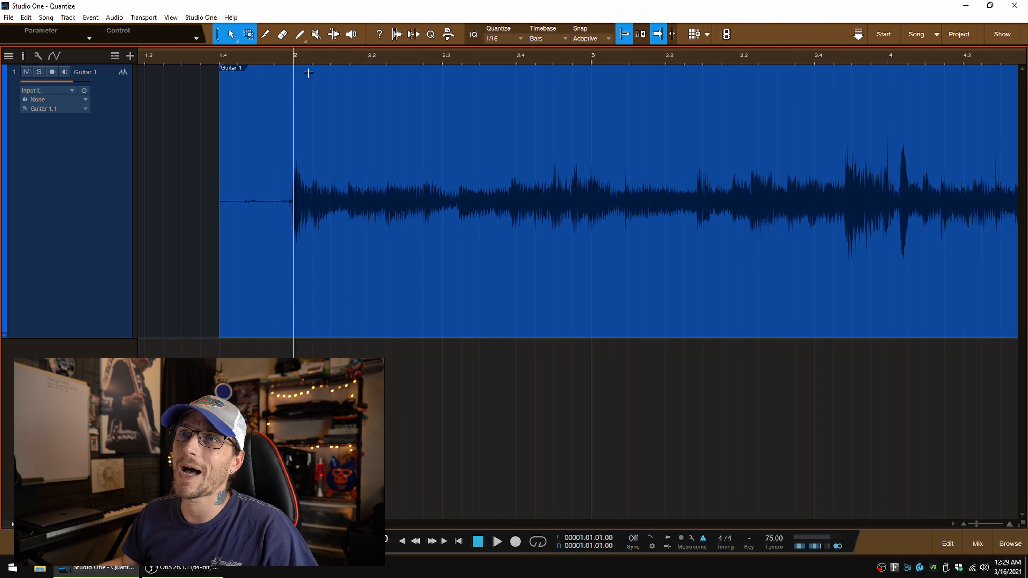
Step: Try quantizing the whole Guitar 1 event to the 1/16 grid, audition it from just before bar 2, and undo the quantize
left_click(269, 305)
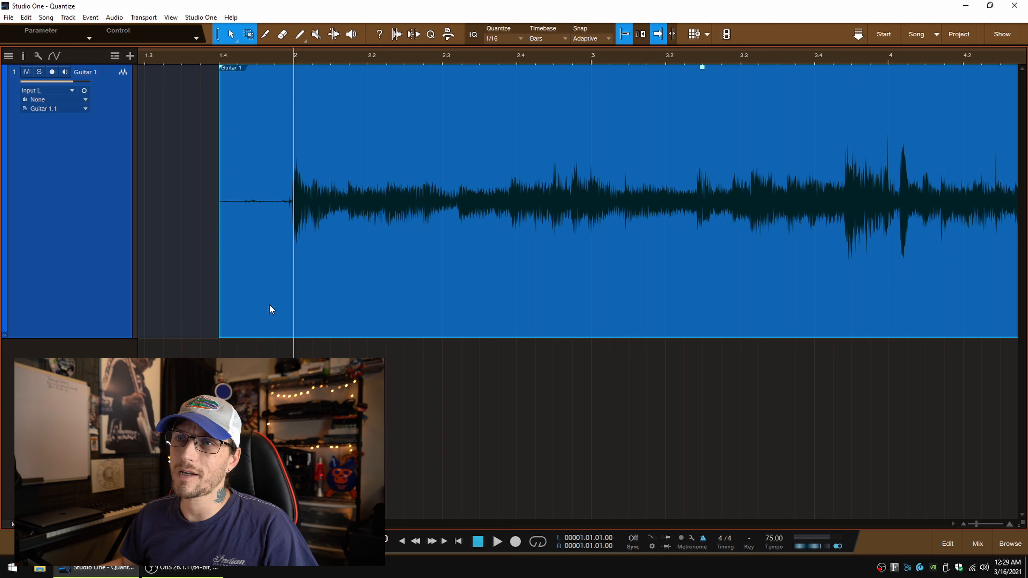
key("q")
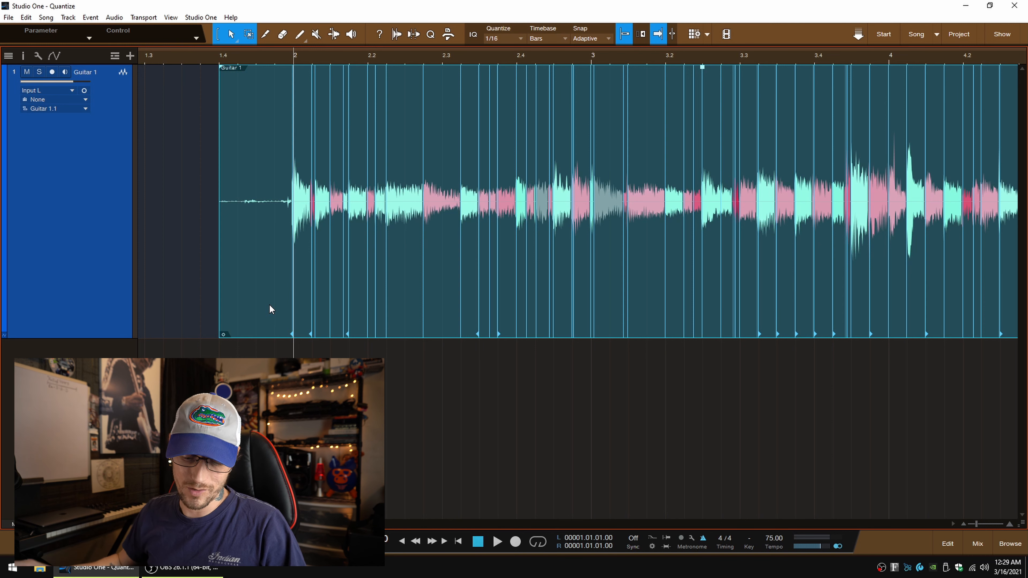
left_click(281, 56)
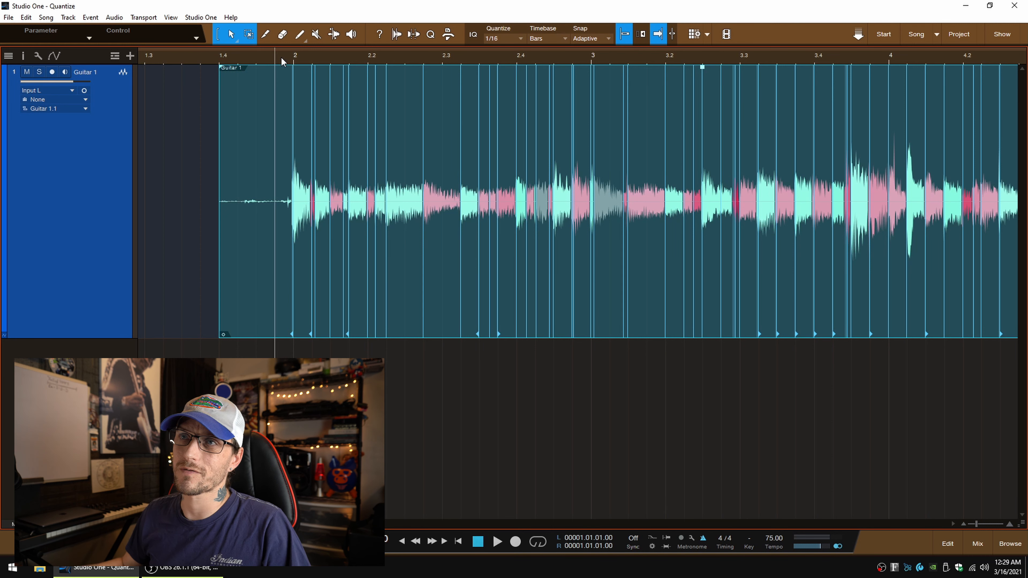
key("space")
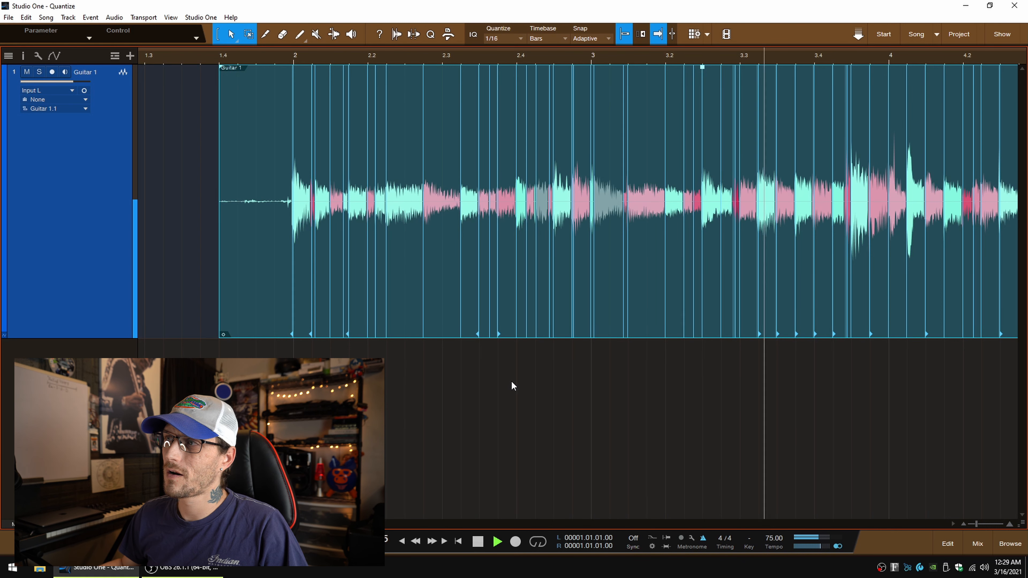
key("space")
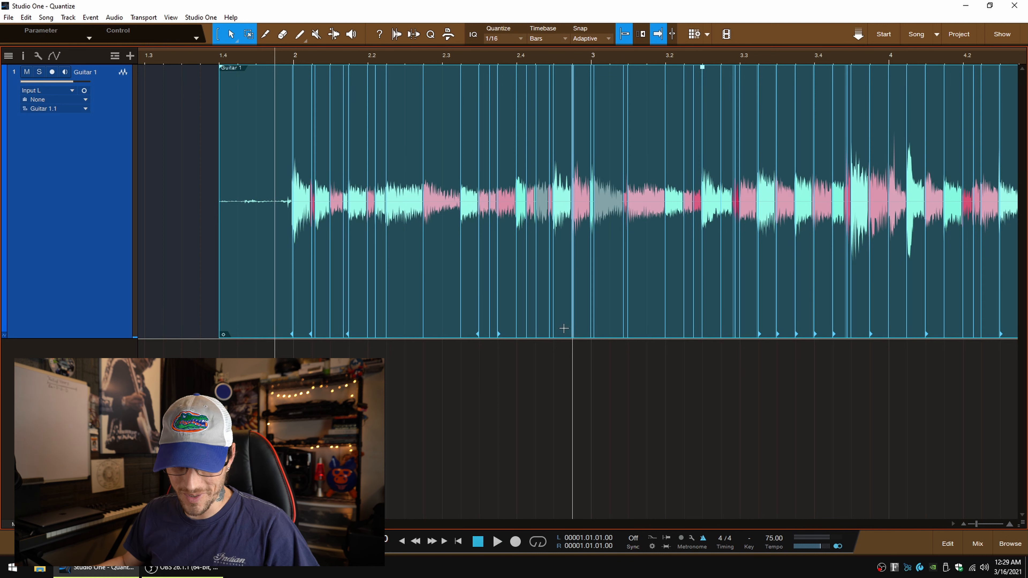
key("ctrl+z")
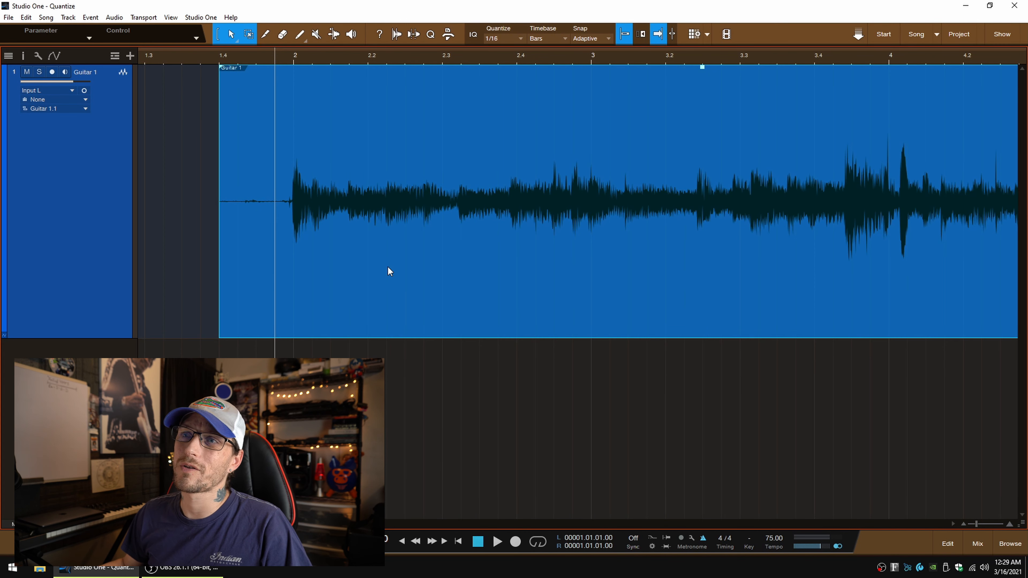
Step: Show the Audio Bend options and display the bend markers on the Guitar 1 event
left_click(392, 34)
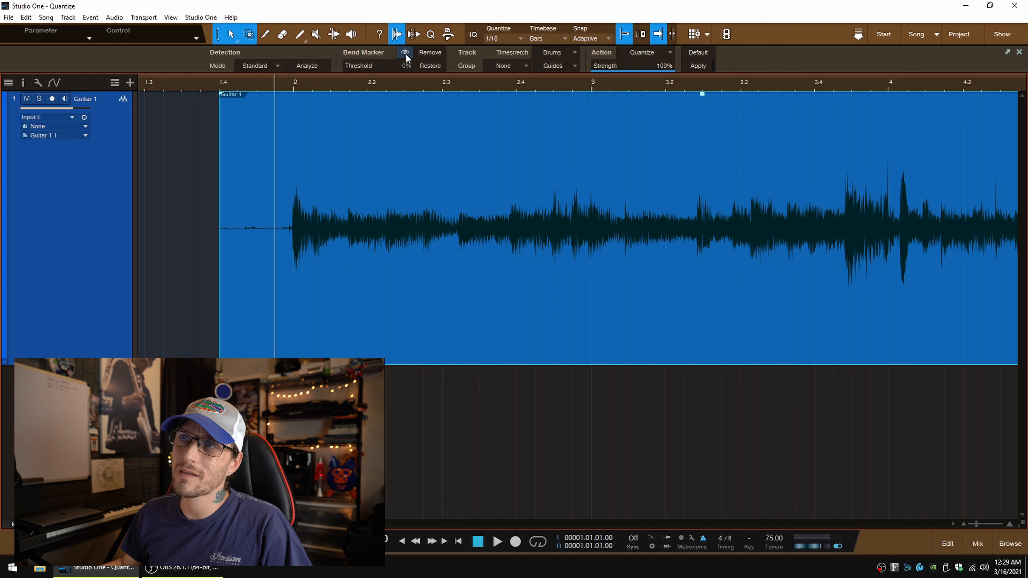
left_click(405, 53)
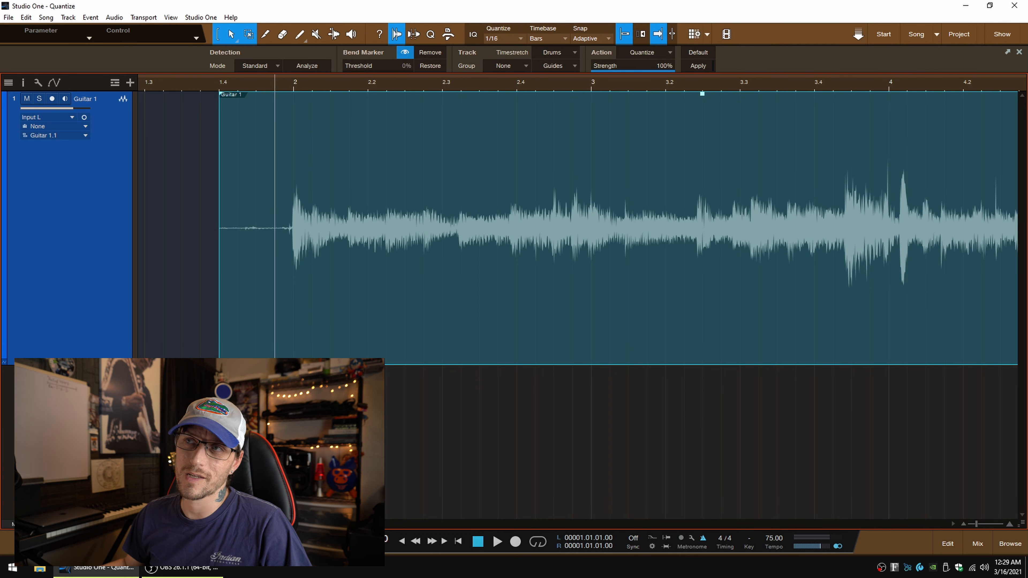
left_click(404, 53)
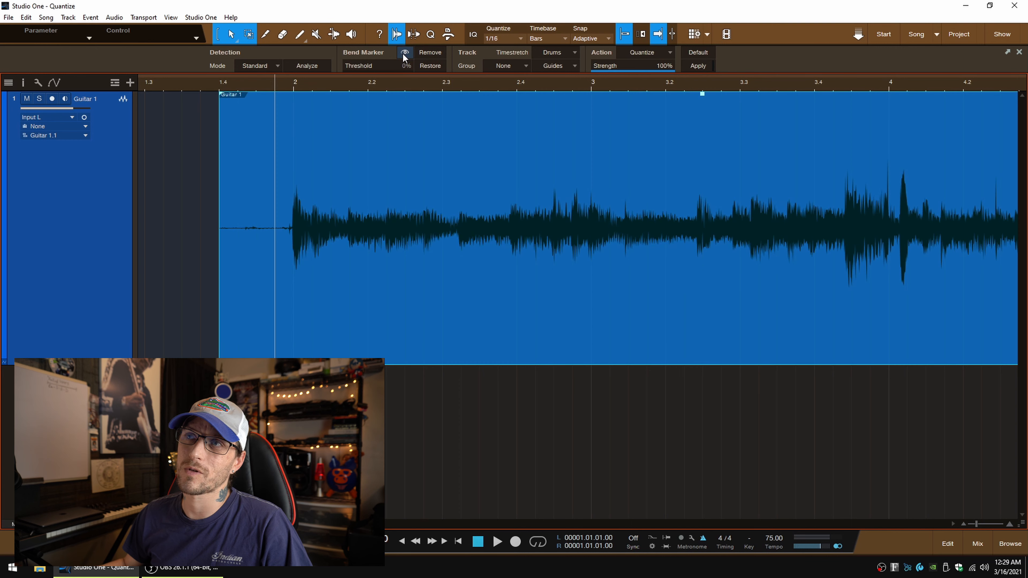
left_click(376, 409)
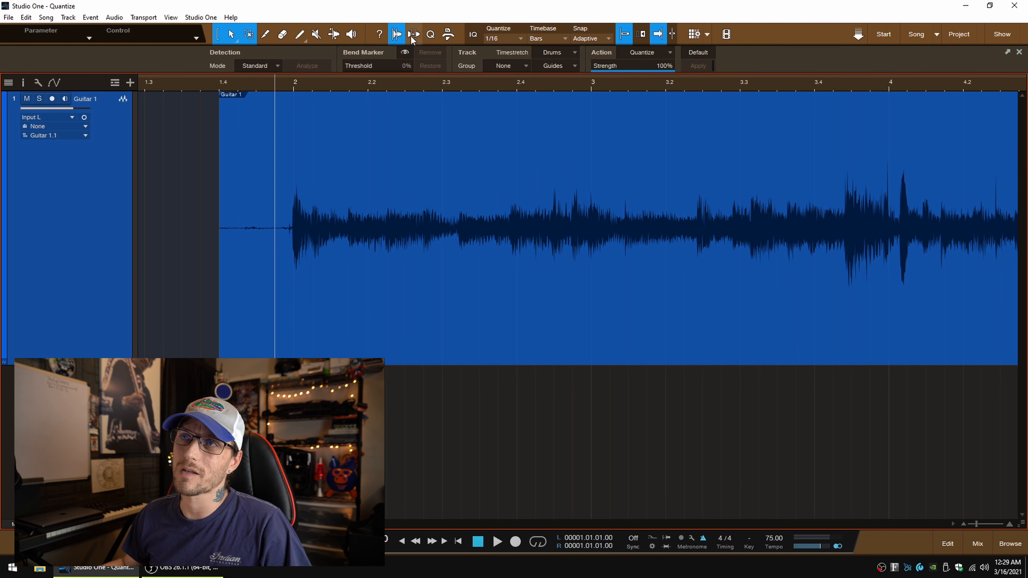
left_click(405, 54)
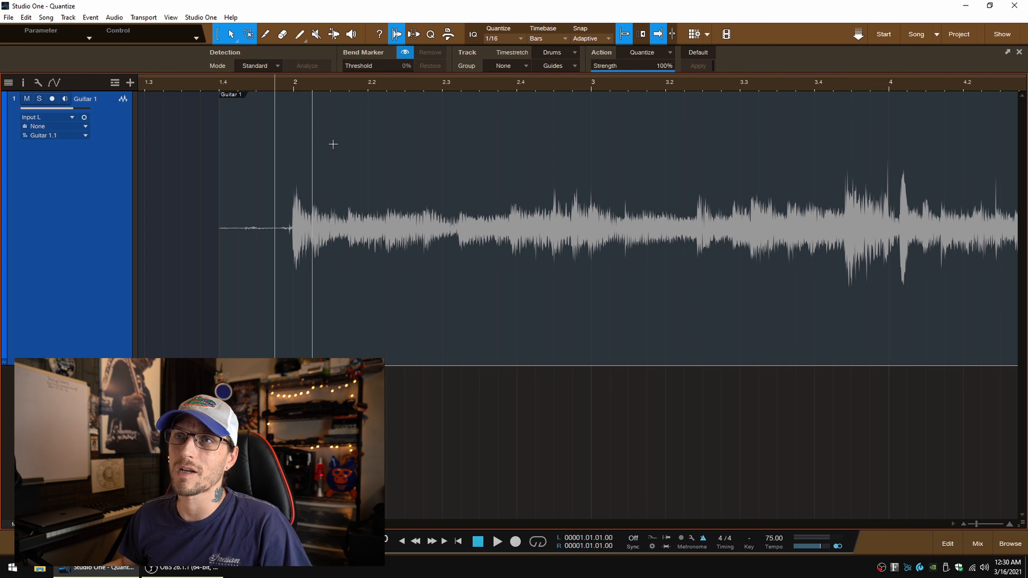
Step: Set the playhead at bar 2, activate the Bend tool and turn snapping off
left_click(292, 87)
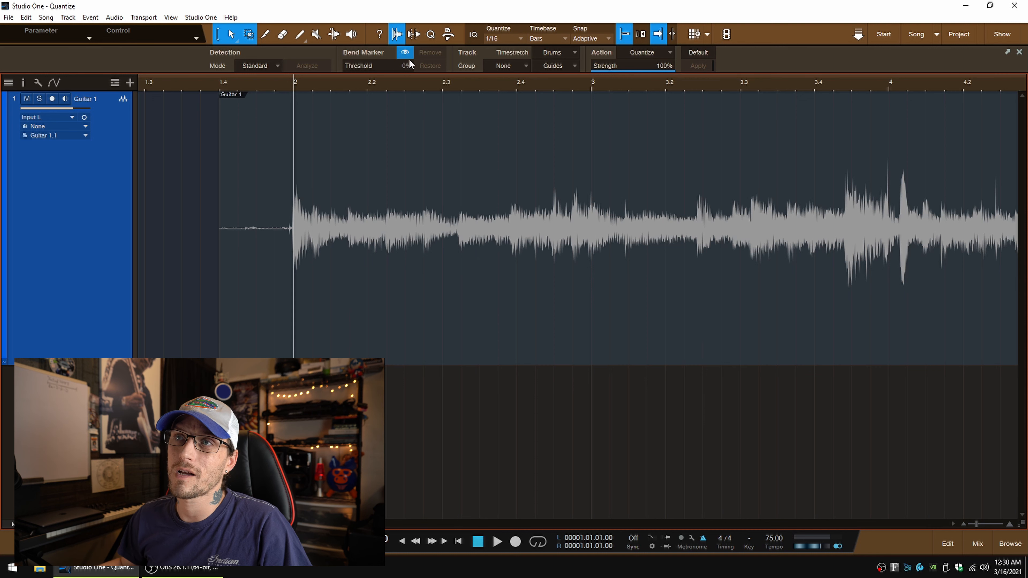
left_click(334, 37)
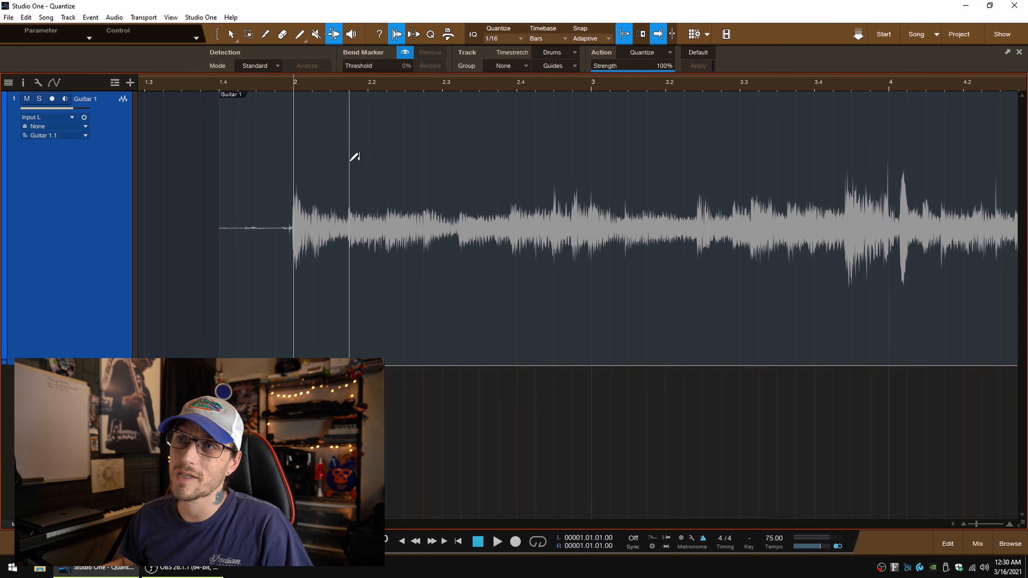
left_click(626, 35)
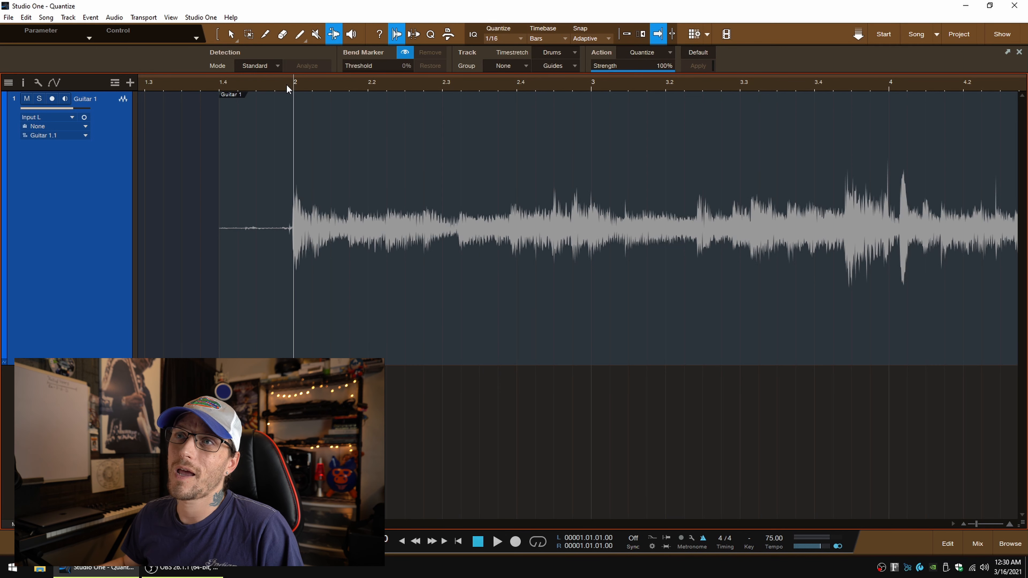
Step: Audition the take from just before bar 2 and place bend markers at the starts of bars 4 and 2
left_click(278, 83)
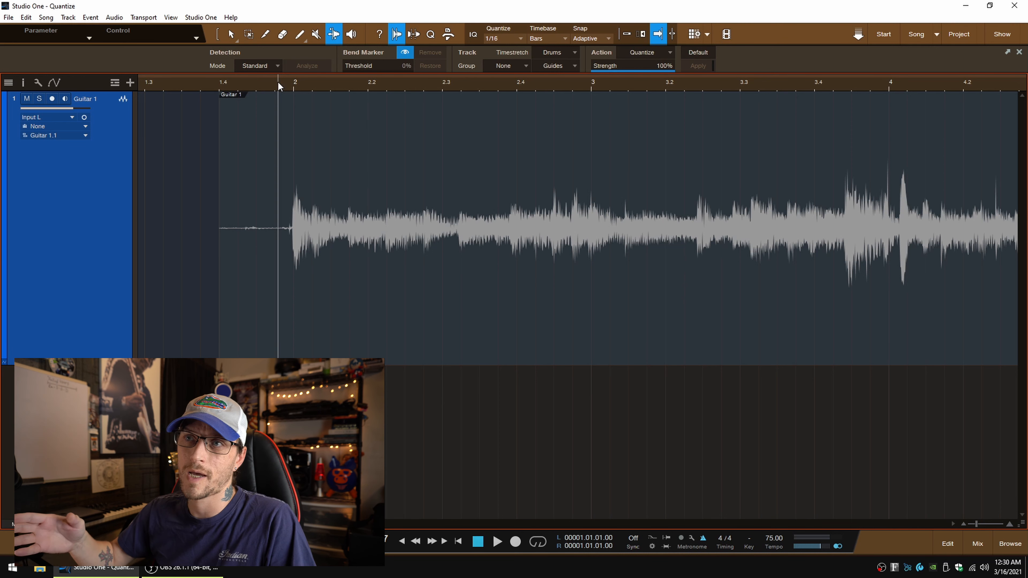
key("space")
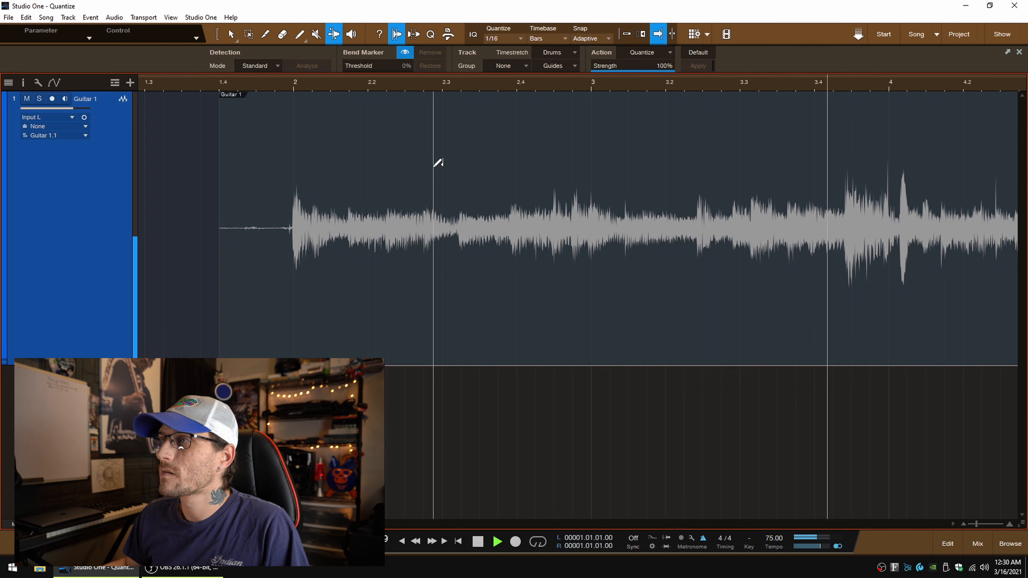
key("space")
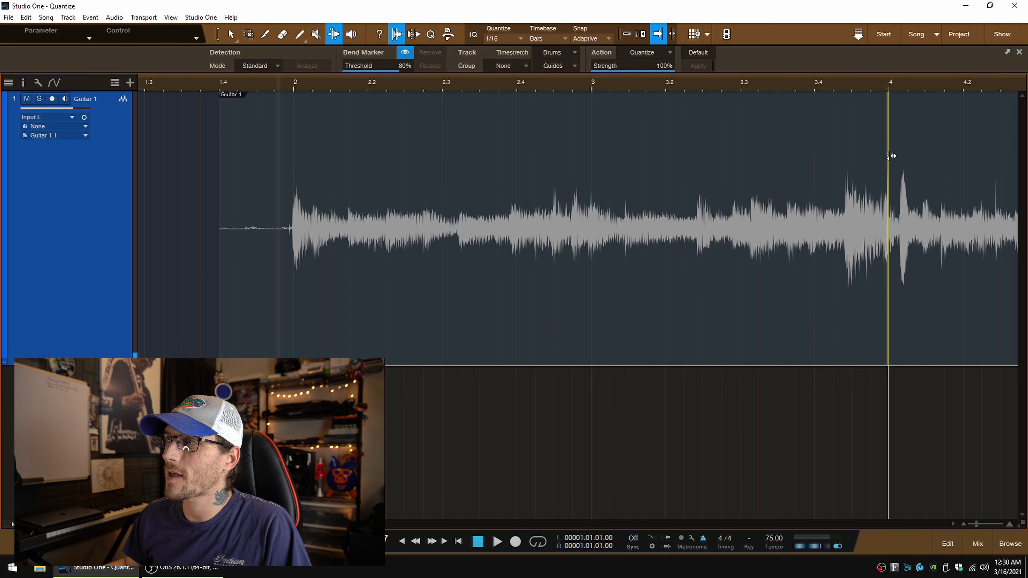
left_click(294, 188)
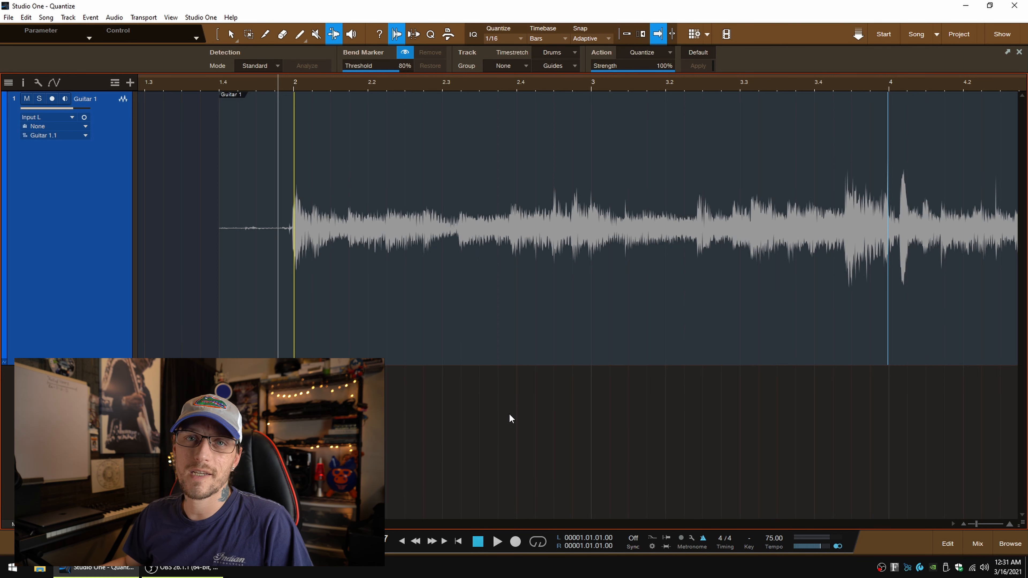
Step: Place a bend marker at the start of bar 3 and set the playhead at beat 2.3
scroll(508, 405, "right", 5)
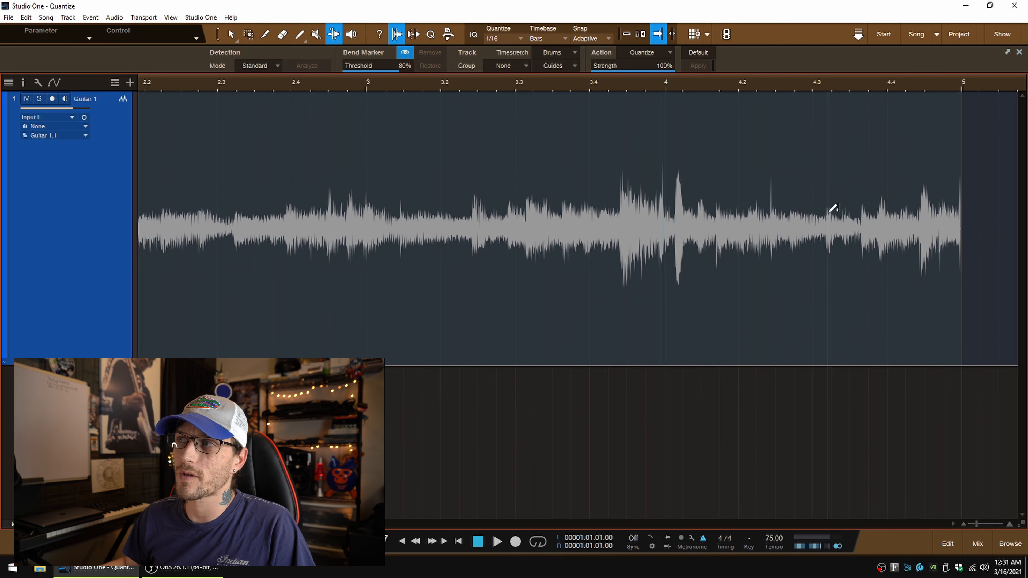
scroll(390, 366, "left", 3)
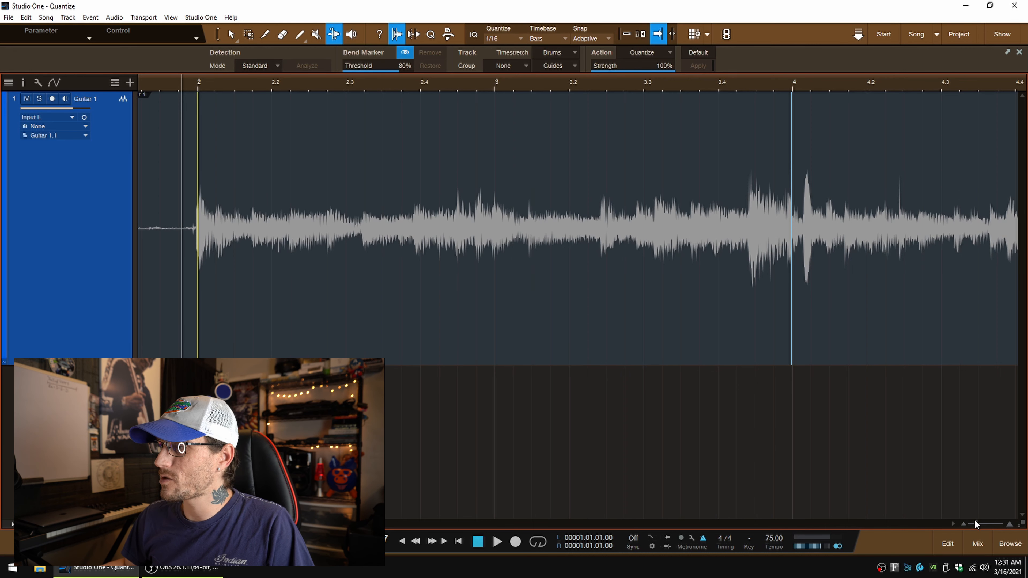
left_click_drag(981, 525, 982, 525)
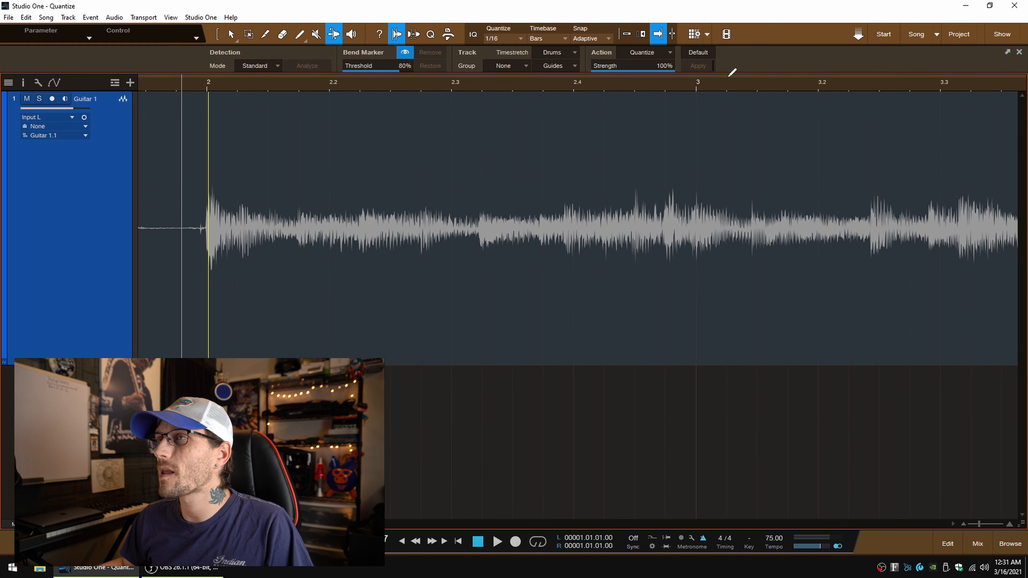
left_click(696, 86)
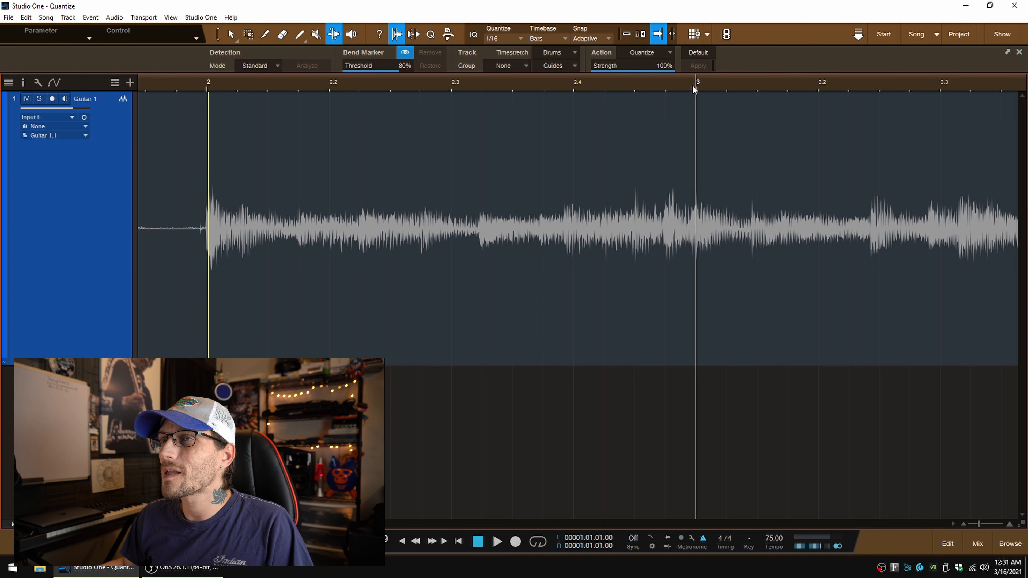
left_click(452, 86)
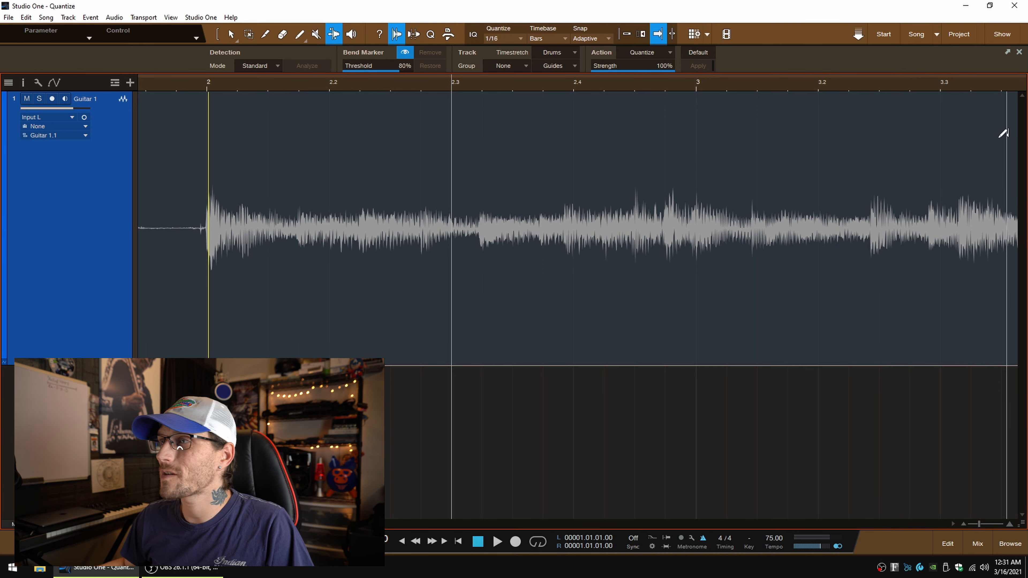
scroll(562, 286, "right", 6)
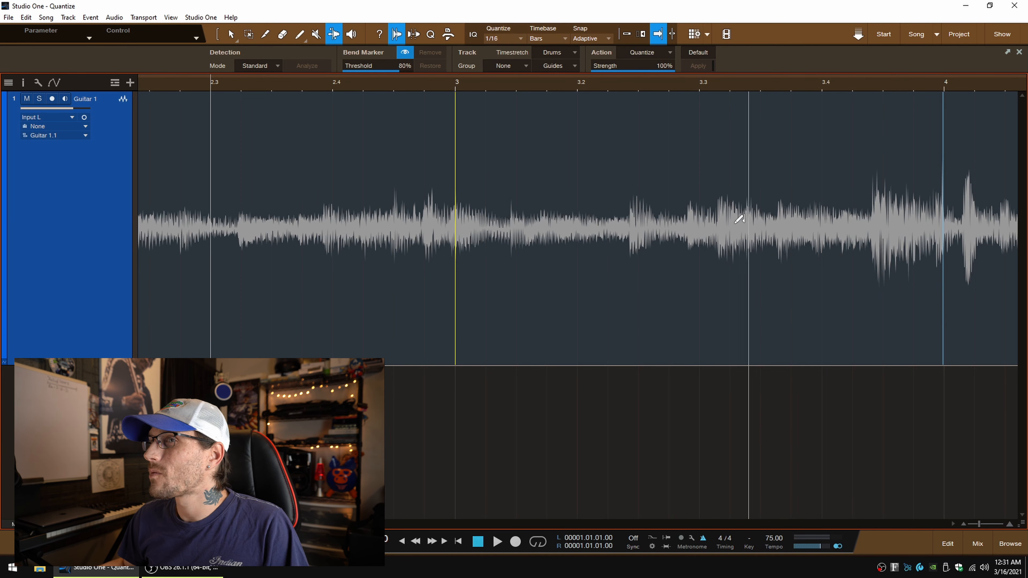
Step: Audition the passage leading into and through bar 3 to locate the notes that are off the beat
key("space")
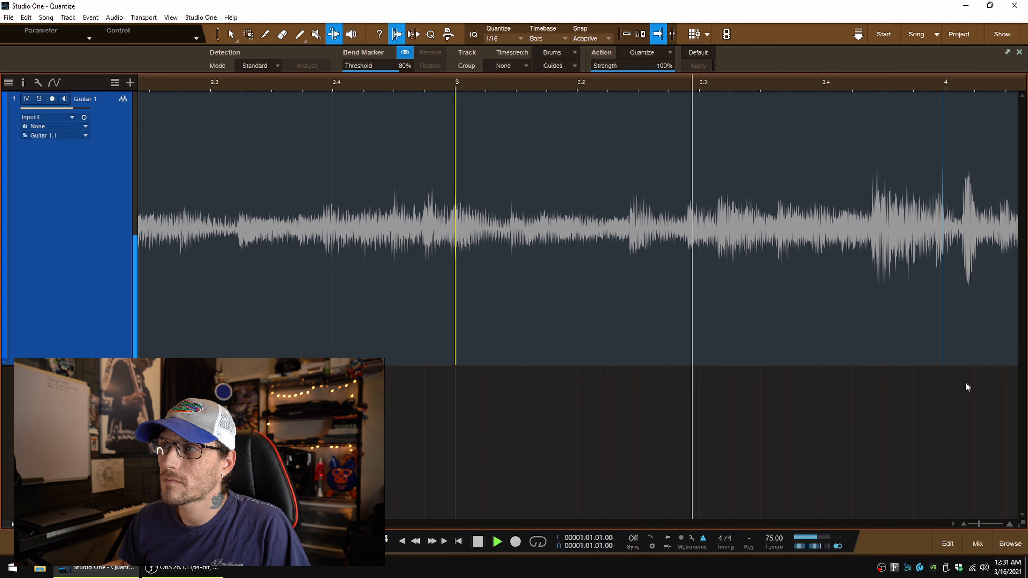
key("space")
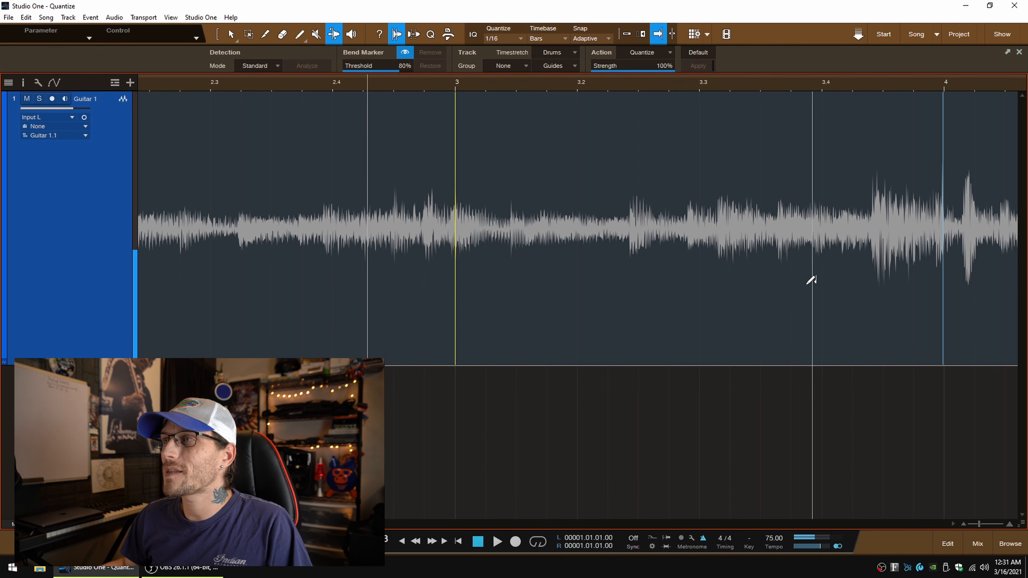
scroll(608, 293, "right", 5)
scroll(609, 302, "right", 2)
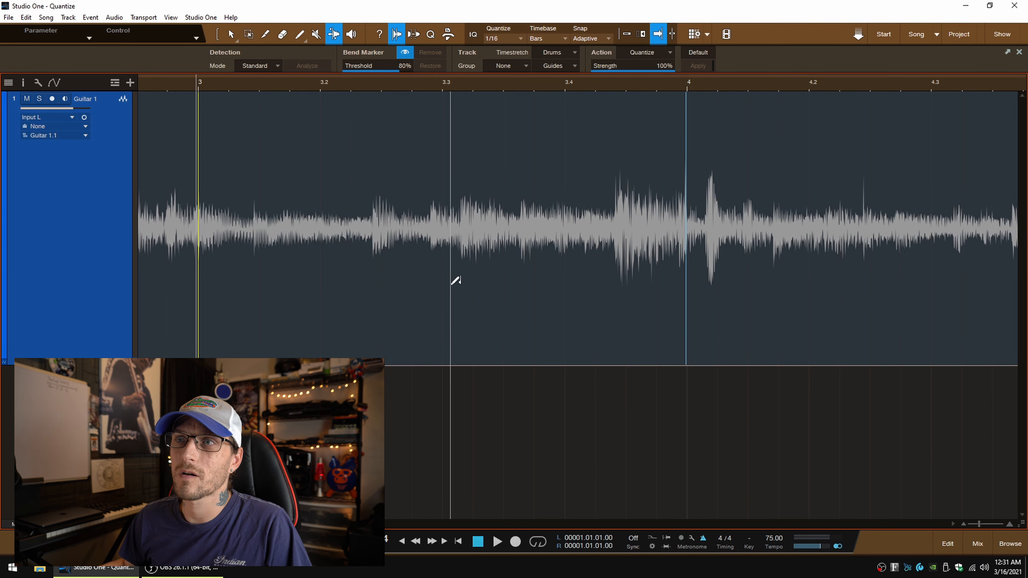
key("space")
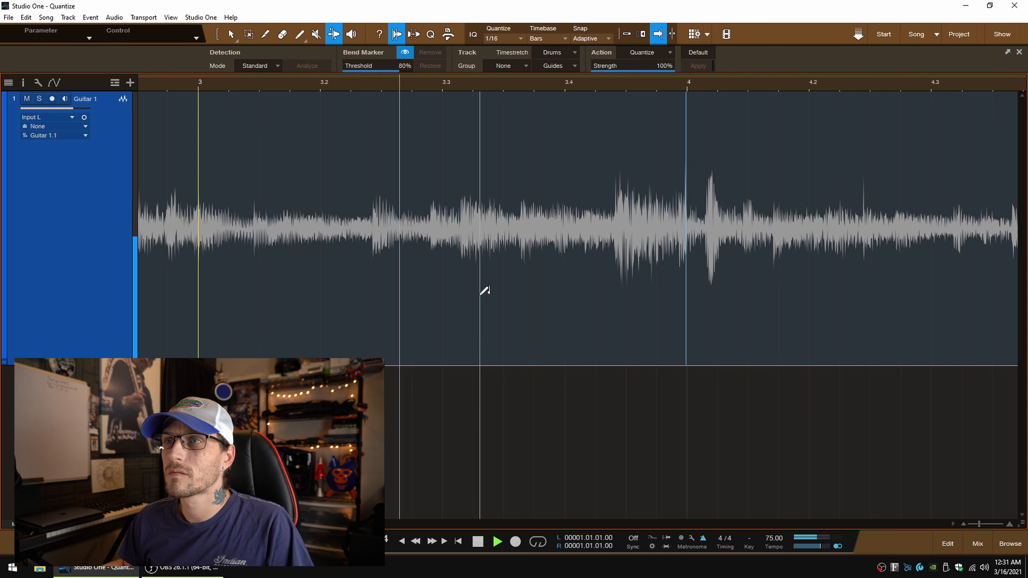
key("space")
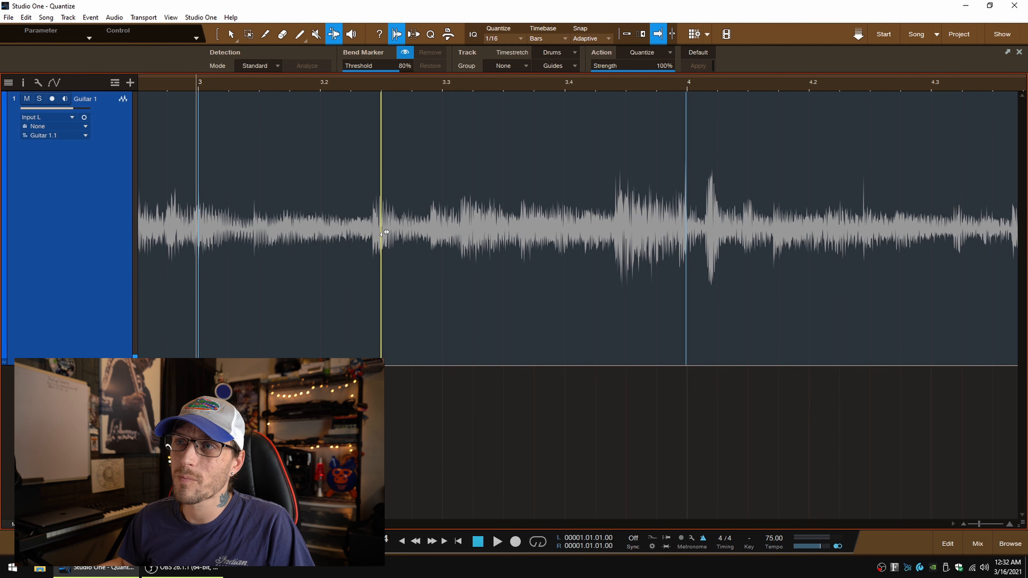
Step: Anchor the note midway between beats 3.2 and 3.3 with a bend marker, bend the following note onto beat 3.3, and audition the edit
left_click_drag(434, 230, 445, 237)
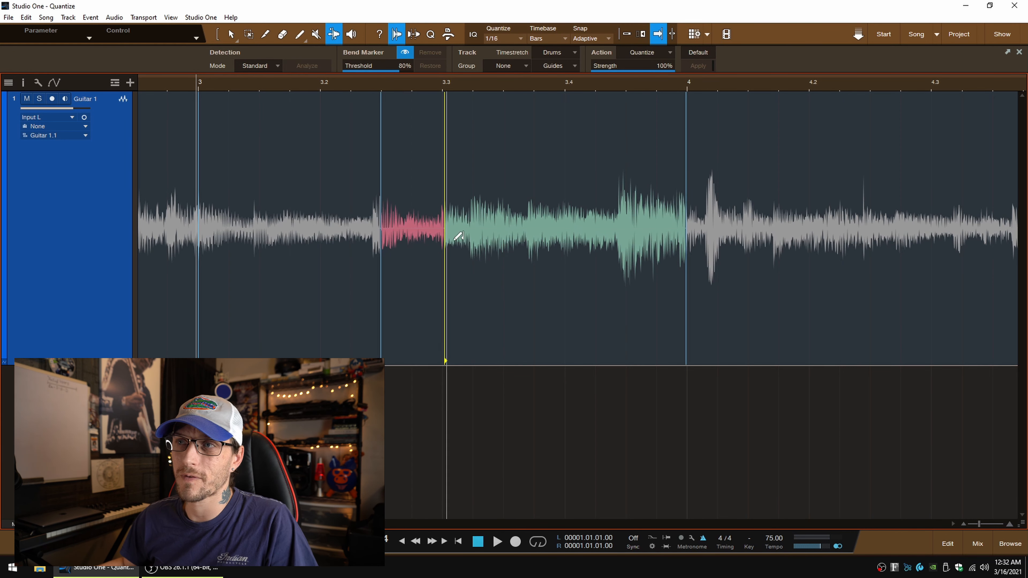
mouse_move(450, 243)
left_mouse_down()
mouse_move(581, 255)
mouse_move(608, 243)
mouse_move(450, 256)
left_mouse_up()
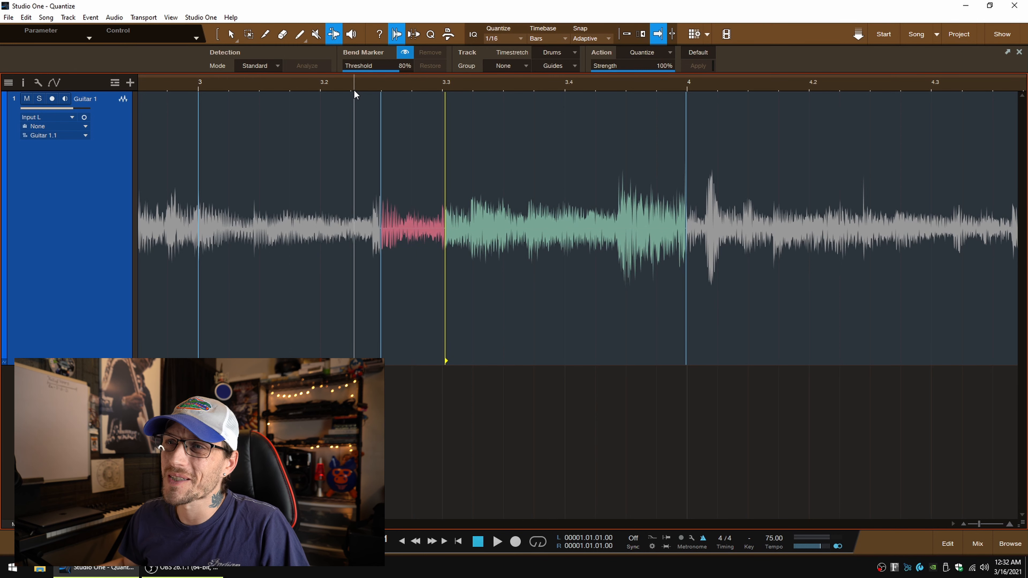
key("space")
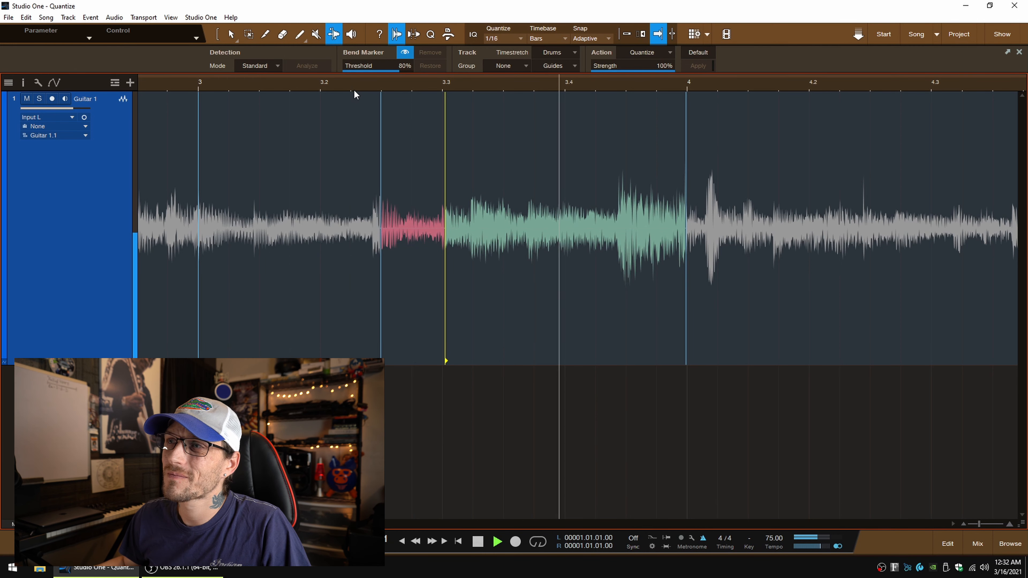
Step: Replay bar 3 from just before its downbeat to check the timing of its notes
key("space")
left_click(180, 83)
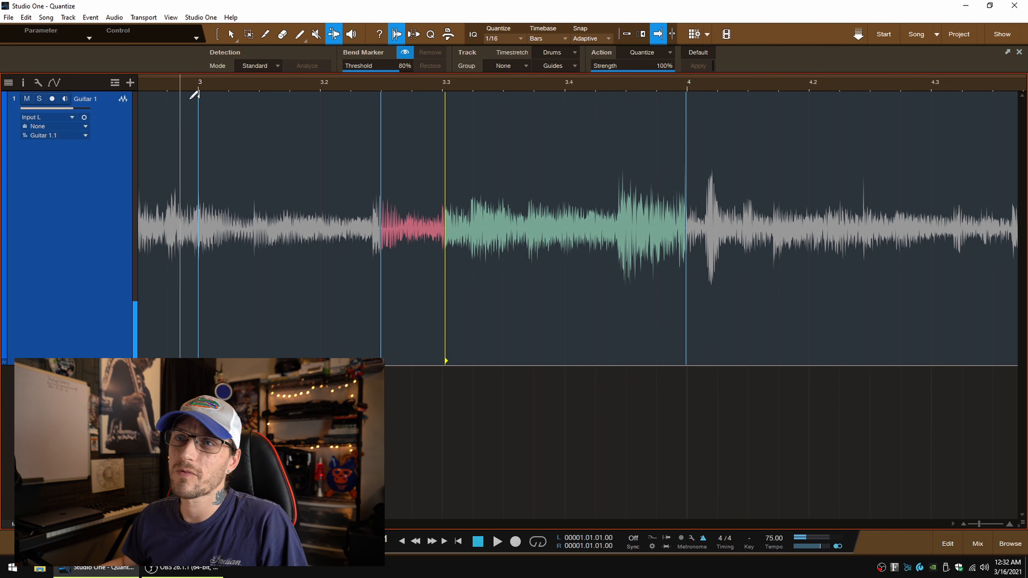
key("space")
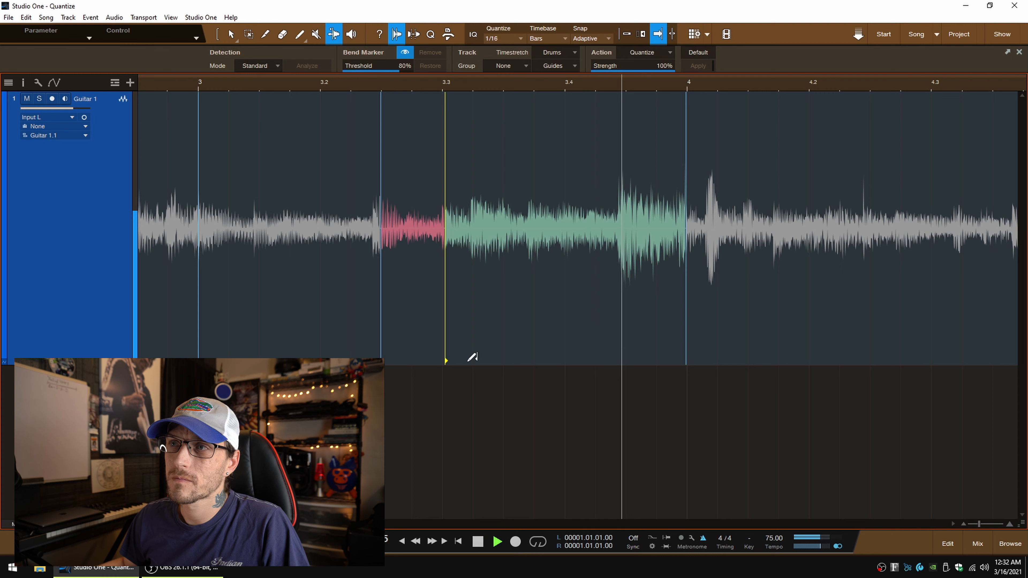
key("space")
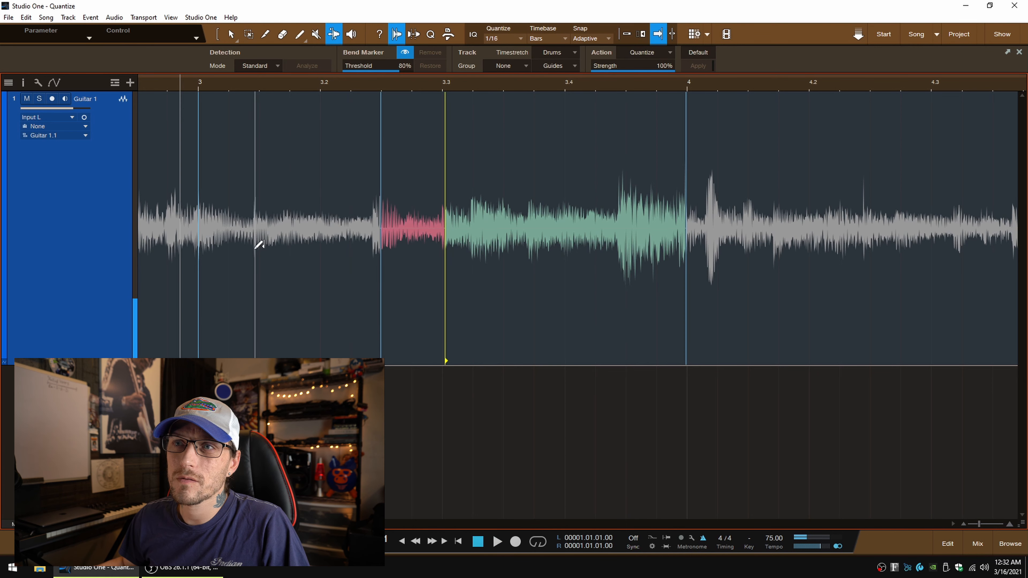
Step: Bend the note midway between beats 3 and 3.2, audition it, and nudge the bend marker between beats 3.2 and 3.3 slightly later
scroll(988, 522, "down", 1)
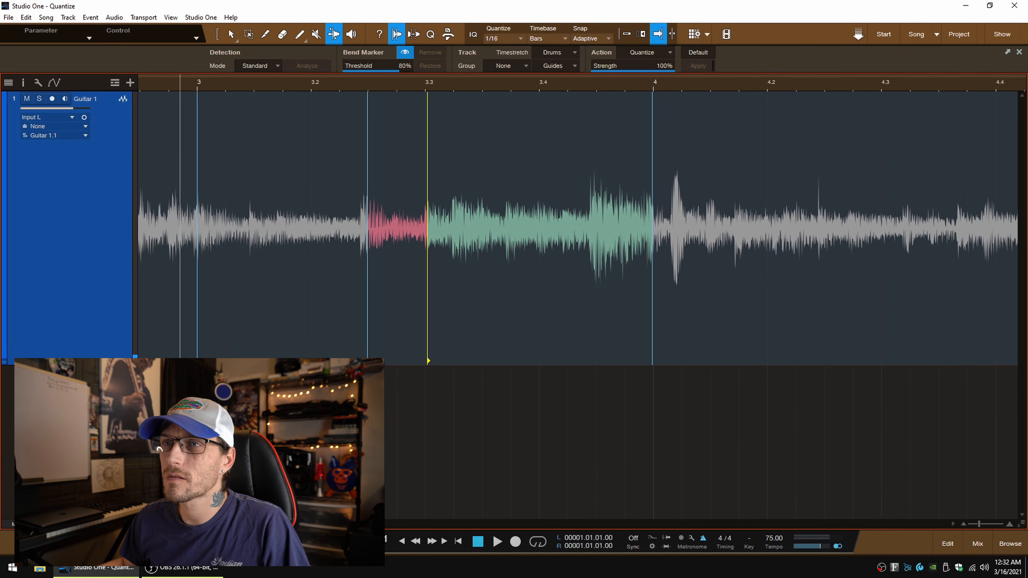
scroll(577, 229, "left", 5)
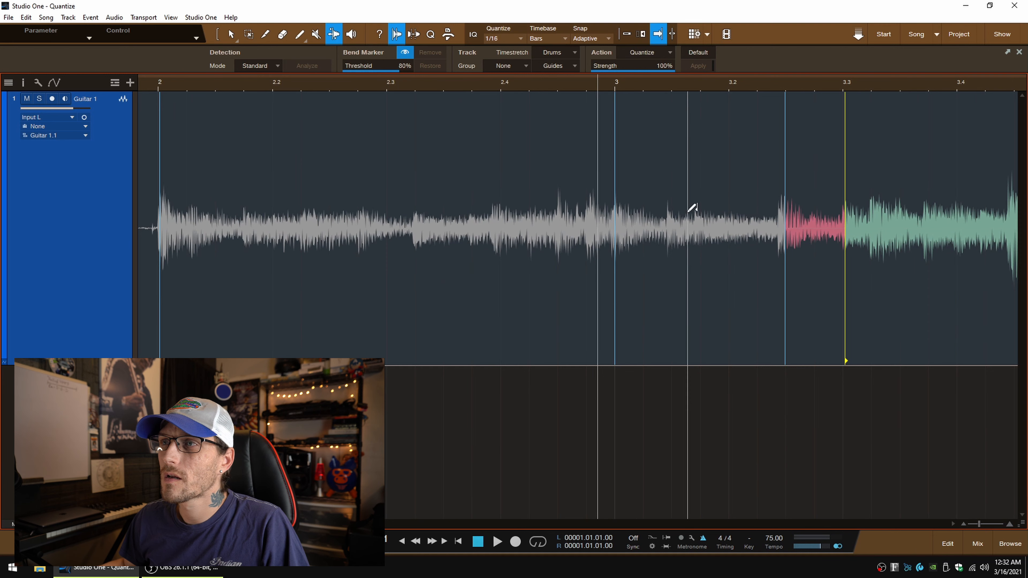
left_click(670, 226)
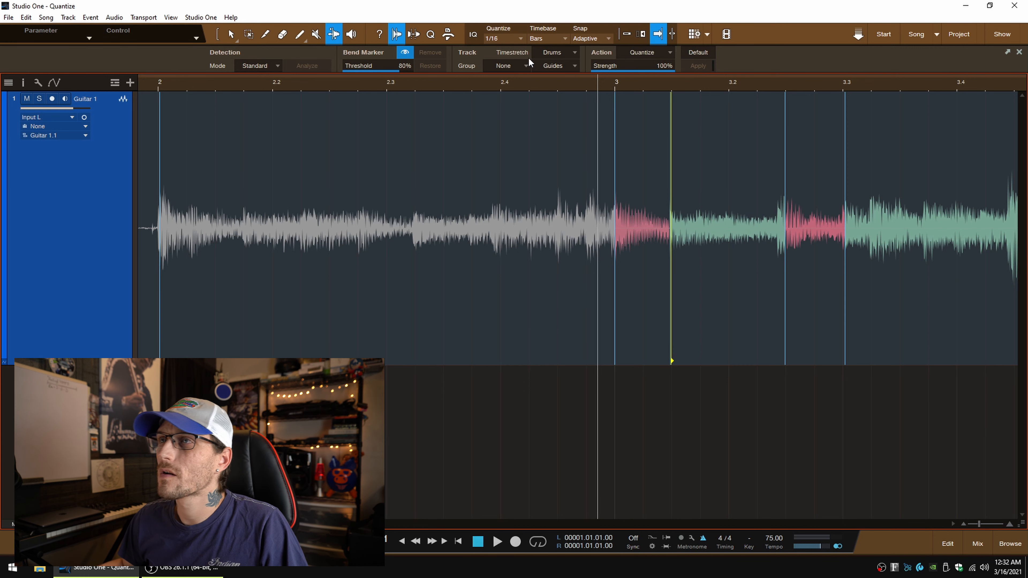
key("space")
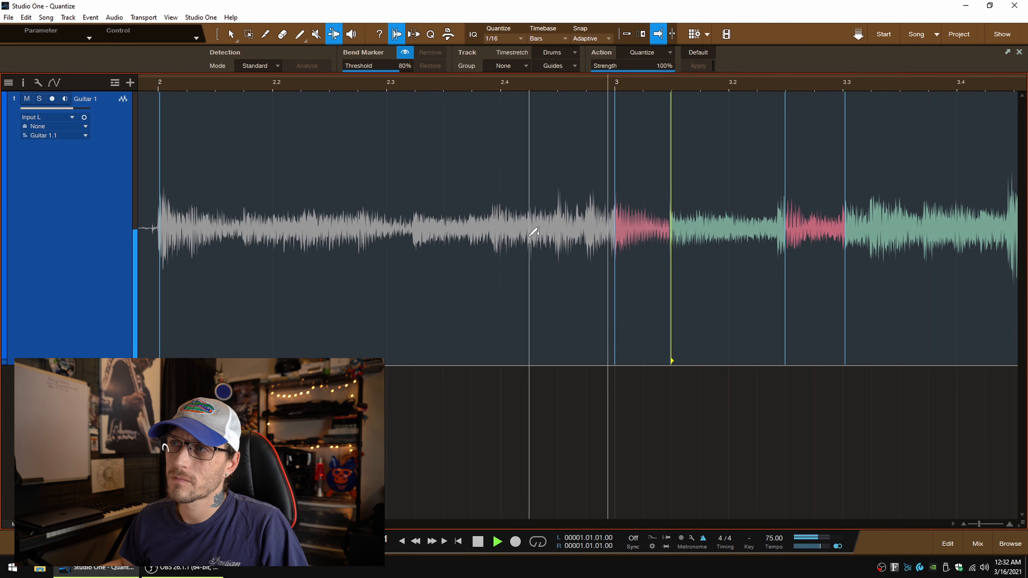
key("space")
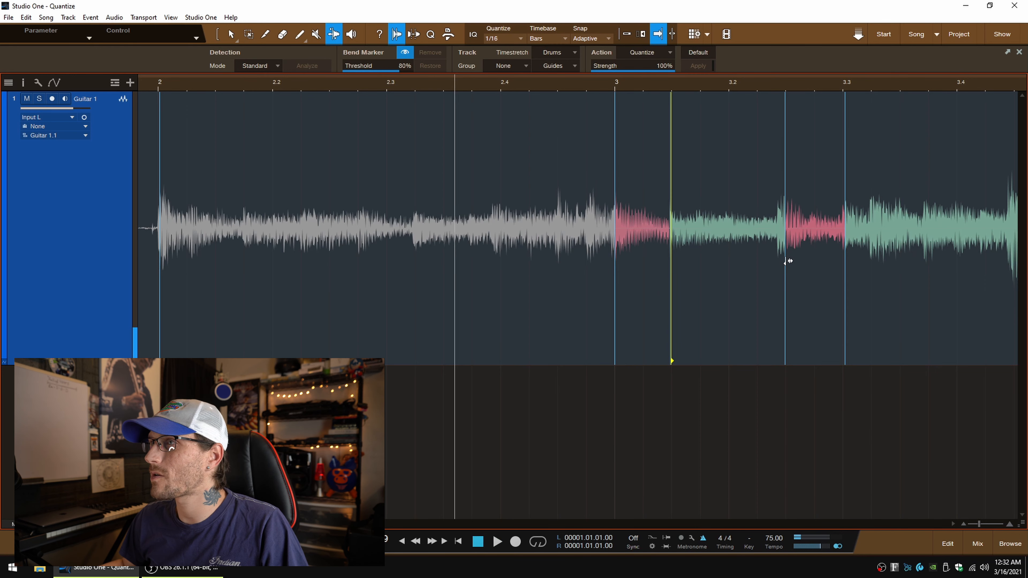
left_click_drag(786, 260, 790, 261)
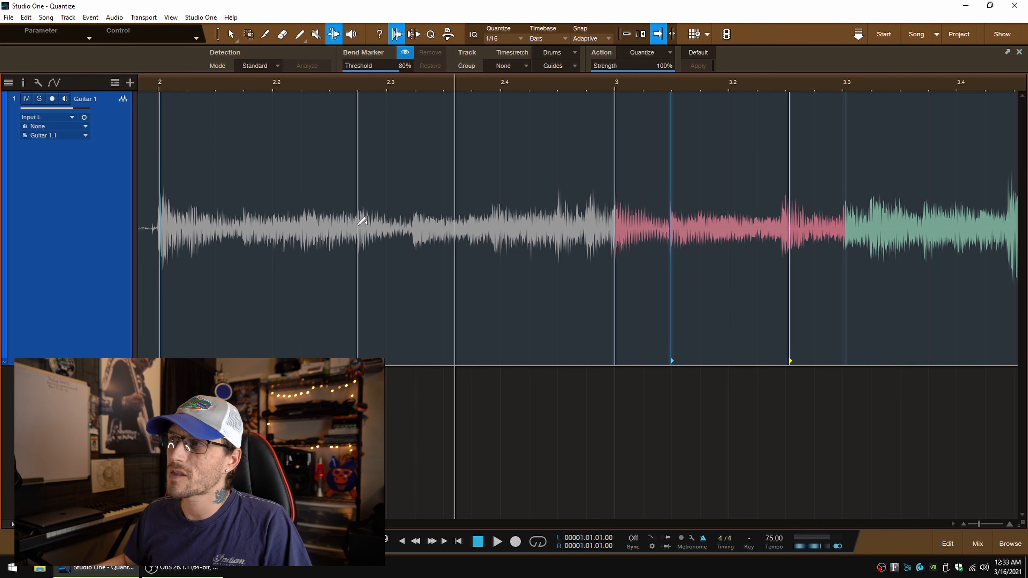
Step: Audition bar 2 from its start to find the notes that are off the grid
left_click(156, 84)
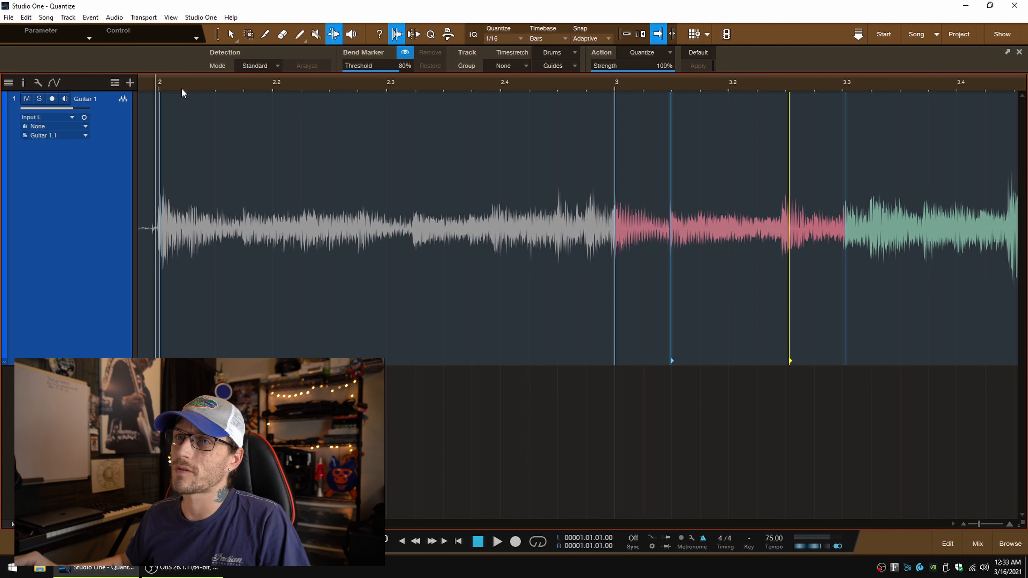
key("space")
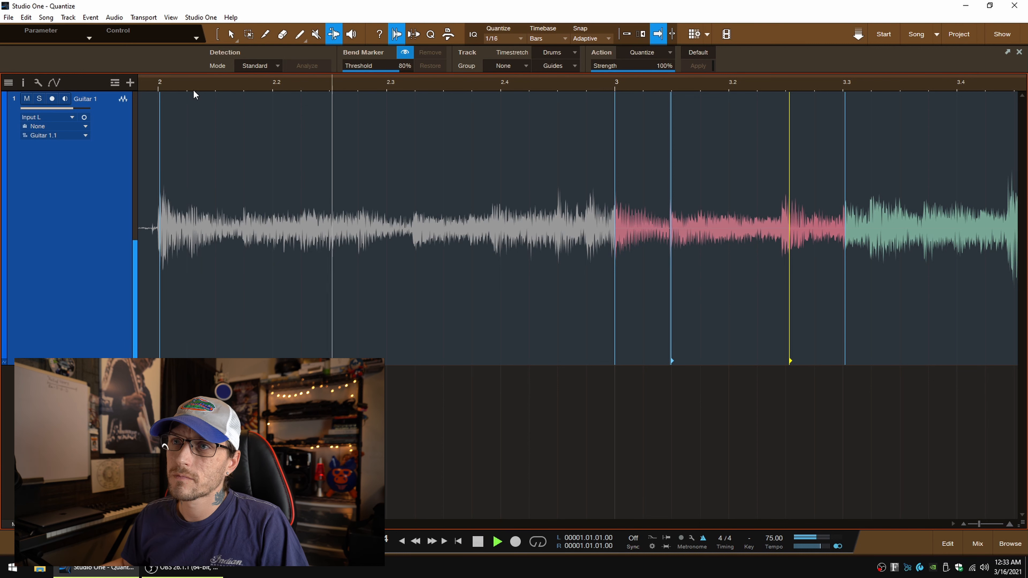
key("space")
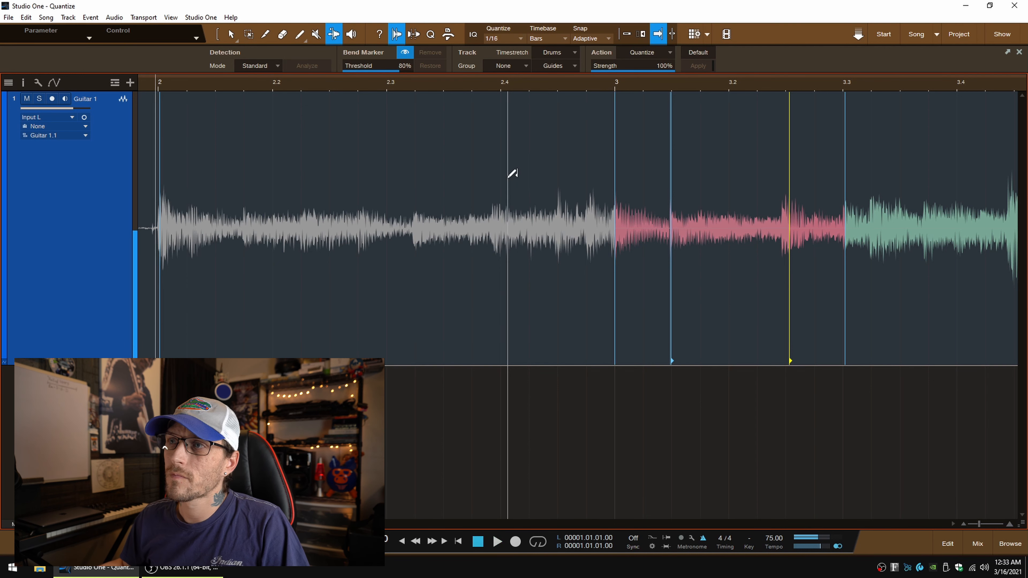
key("space")
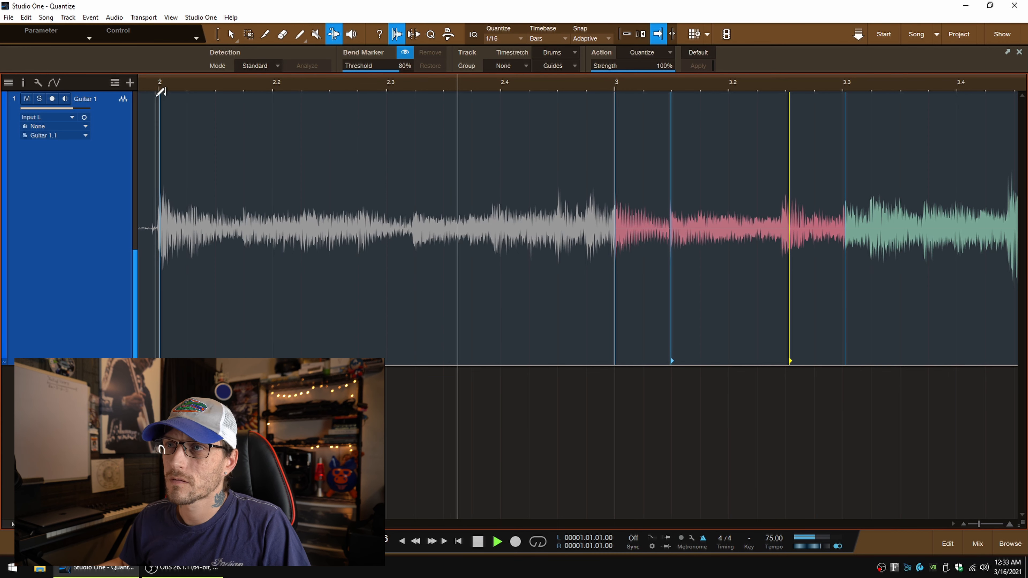
key("space")
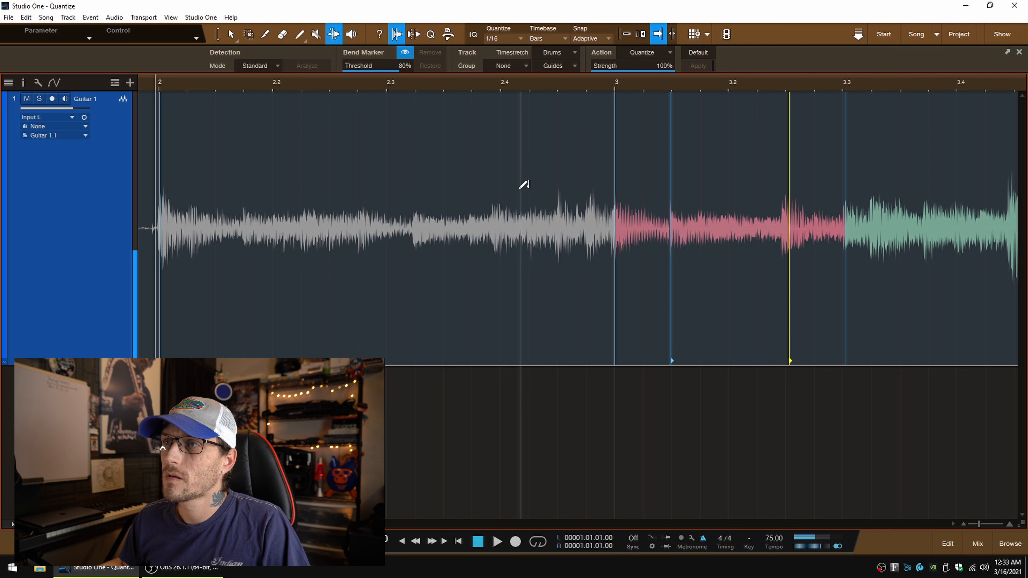
Step: Anchor the note shortly after beat 2.3, bend the following notes to beat 2.4 and midway between beats 2.4 and 3, and audition them
left_click(419, 226)
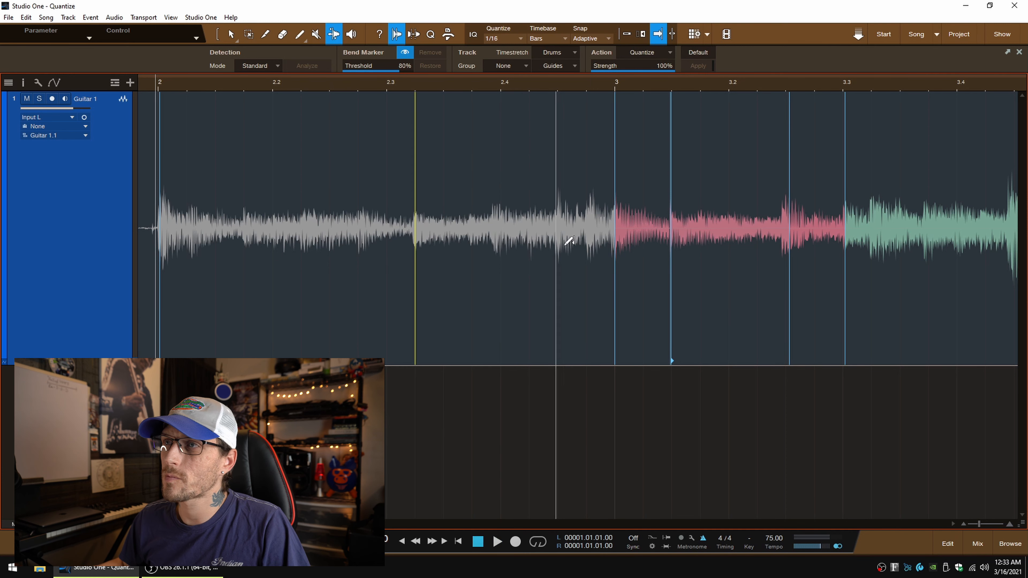
left_click_drag(501, 235, 507, 235)
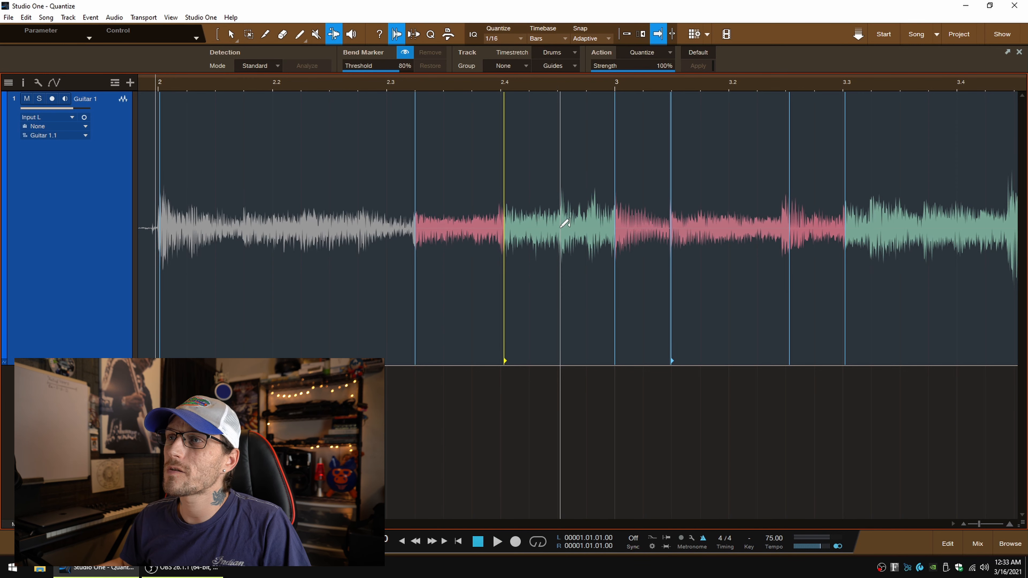
left_click_drag(565, 232, 563, 232)
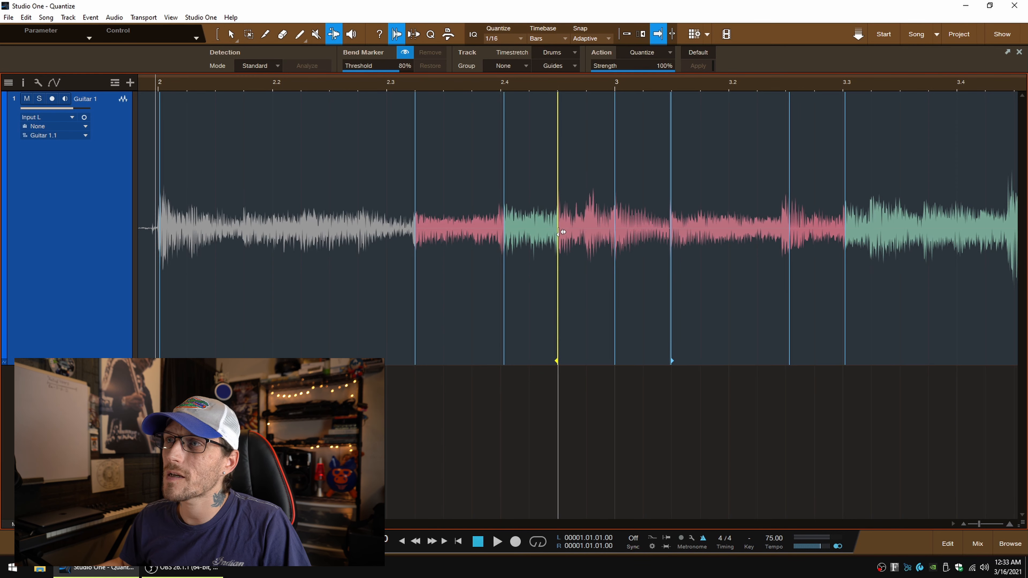
key("space")
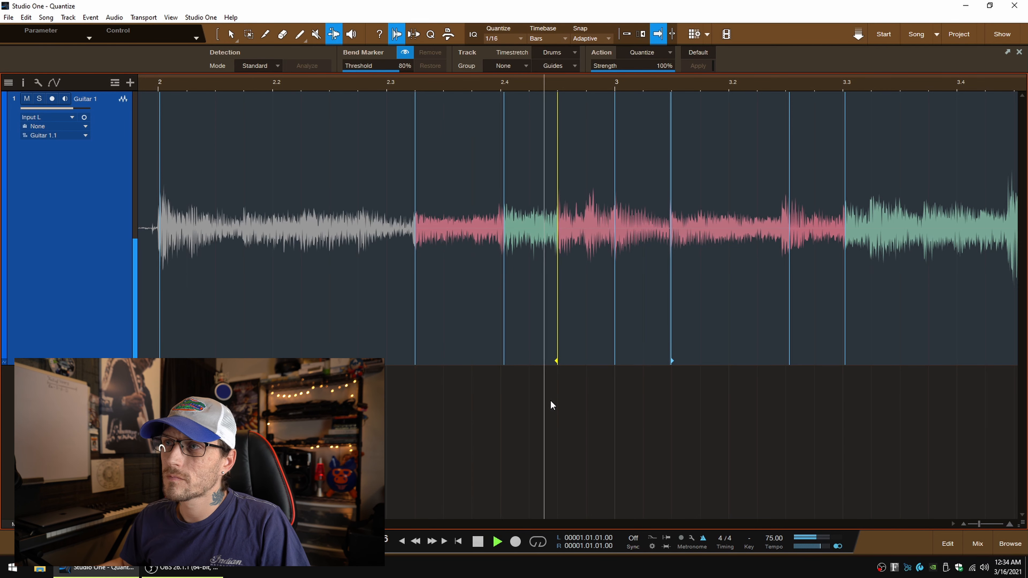
Step: Bend the note about three-quarters of the way from beat 3.3 to beat 3.4 slightly later and audition the passage
scroll(812, 400, "right", 1)
key("f")
key("space")
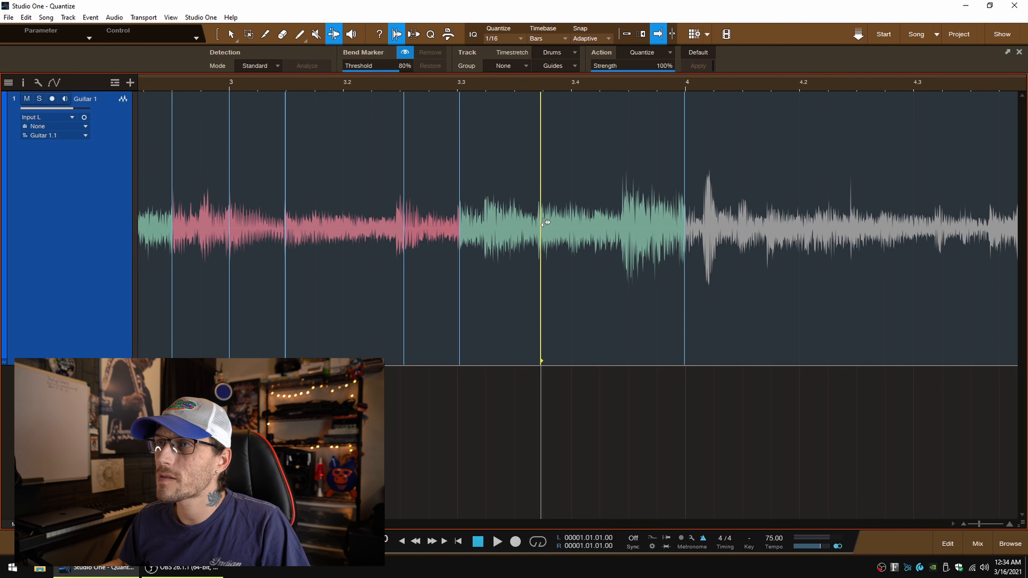
left_click_drag(543, 222, 547, 222)
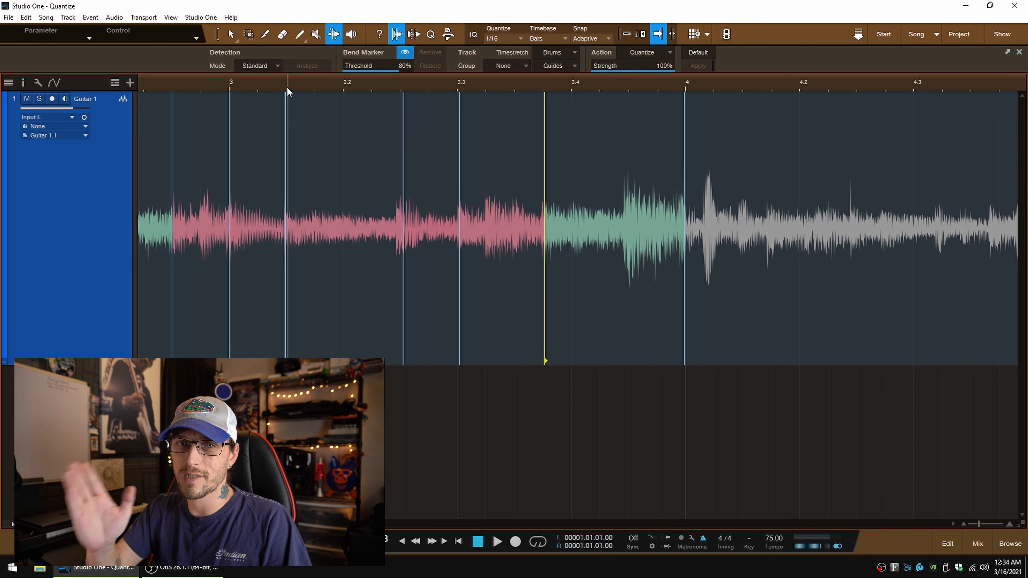
key("space")
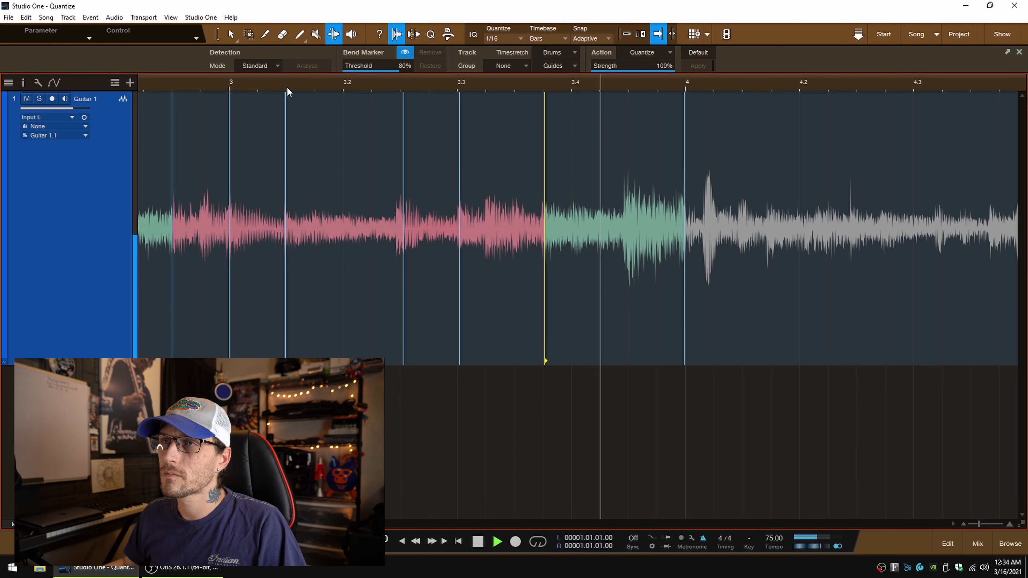
key("space")
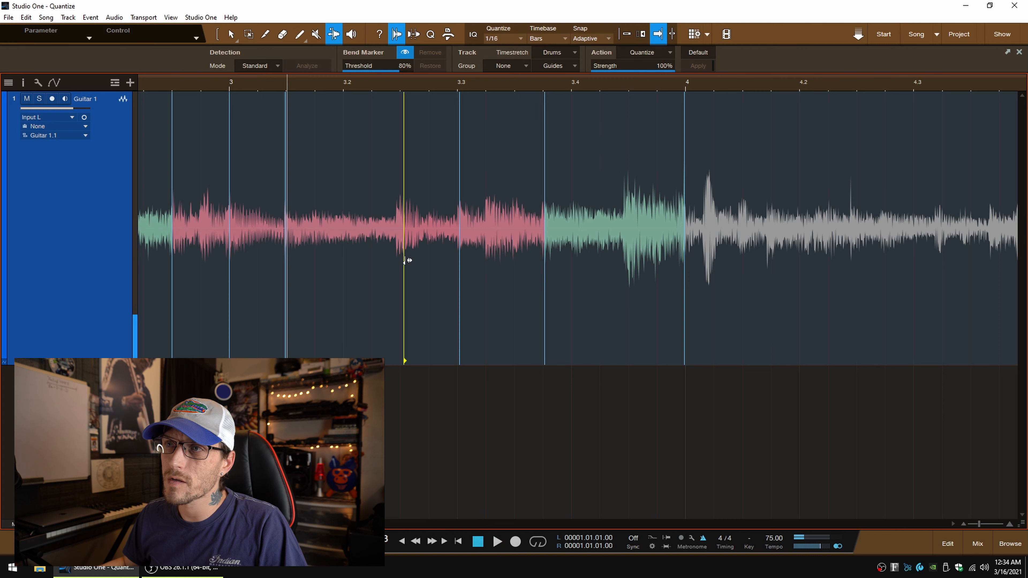
Step: Move the bend marker midway between beats 3.2 and 3.3 slightly later and audition from just after the start of bar 3
left_click_drag(407, 260, 408, 259)
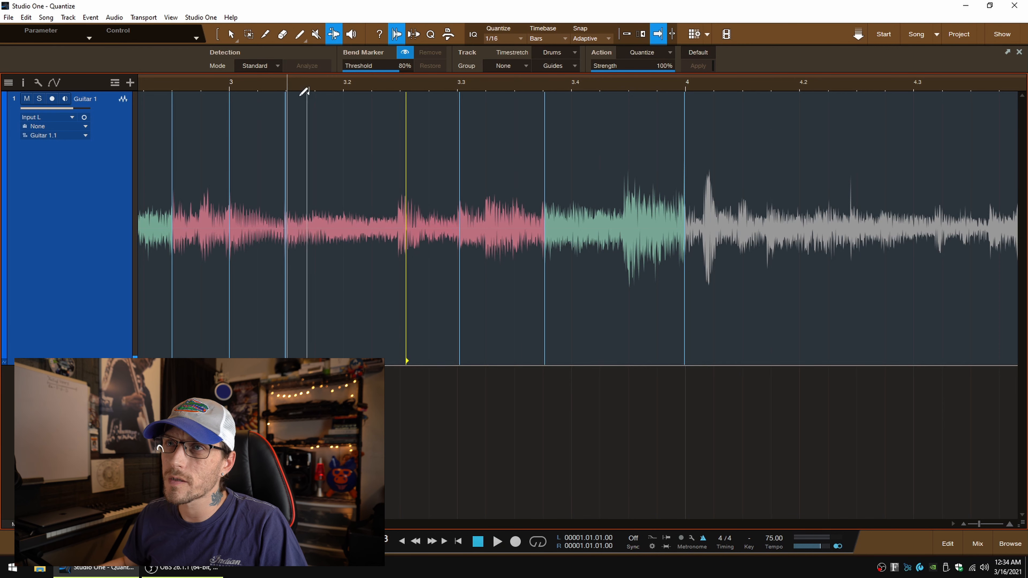
left_click(247, 86)
key("space")
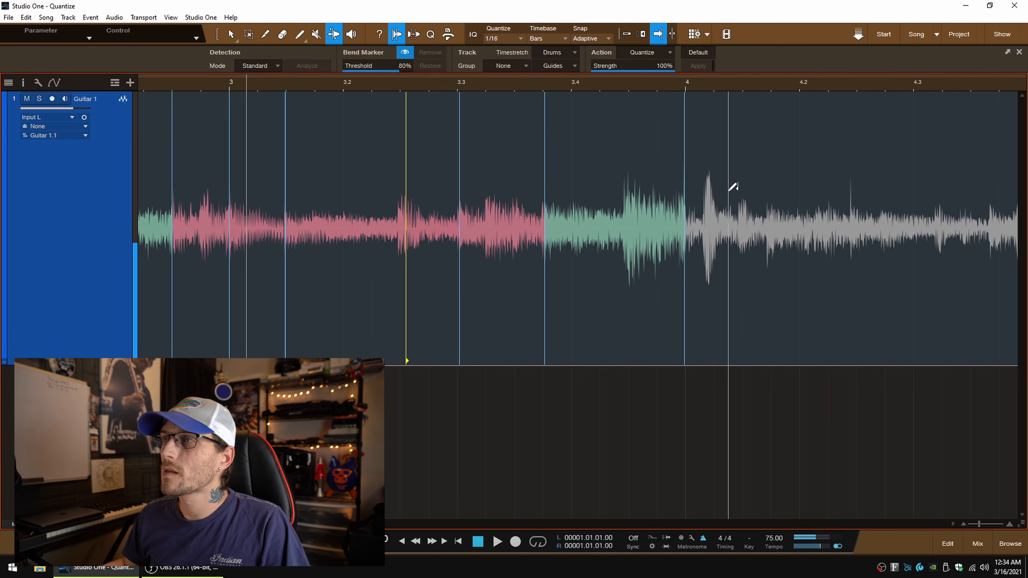
key("space")
Step: Move the bend marker at the start of bar 4 slightly later and audition the transition from just before beat 3.4
left_click_drag(688, 267, 693, 261)
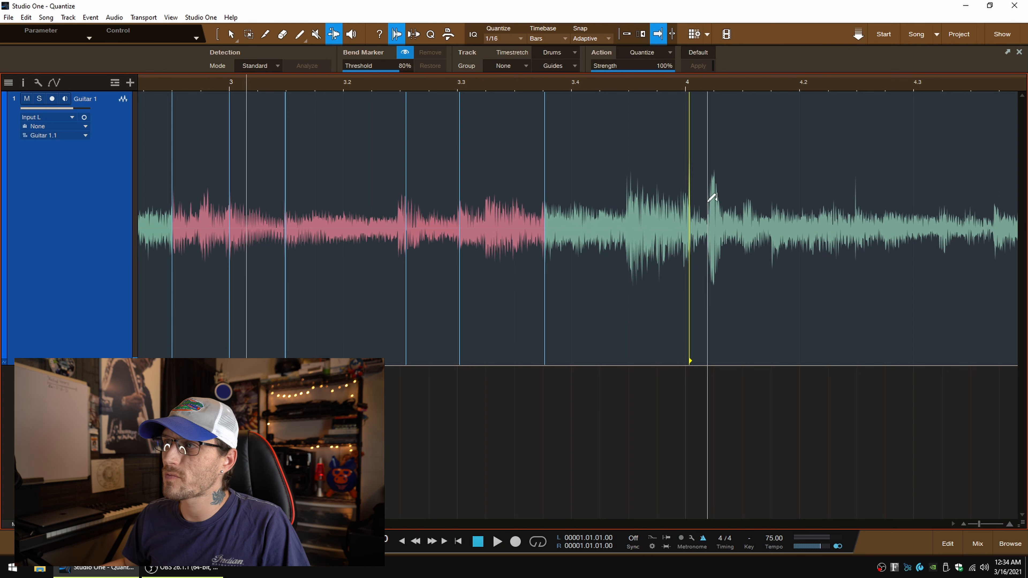
left_click(544, 82)
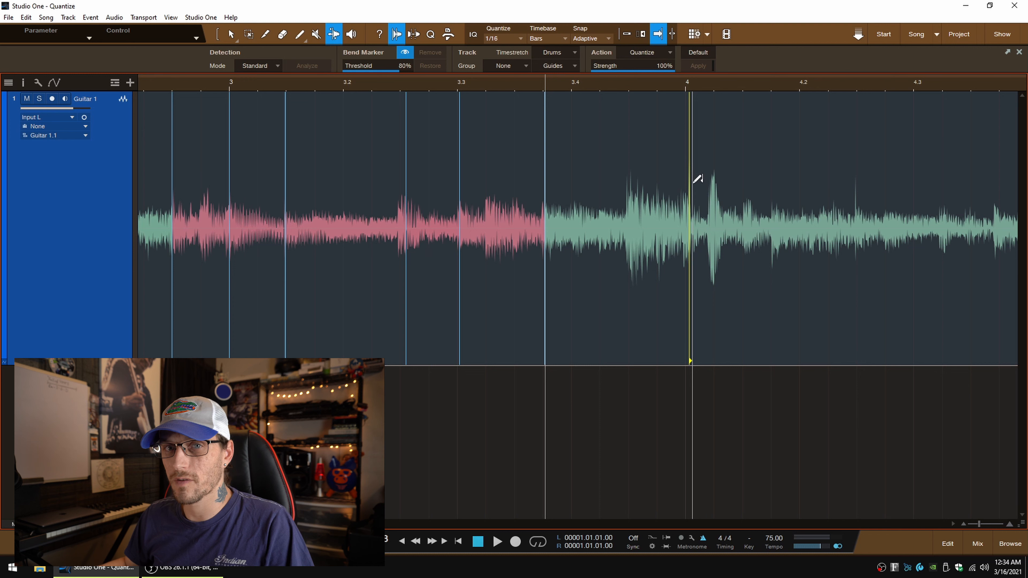
key("space")
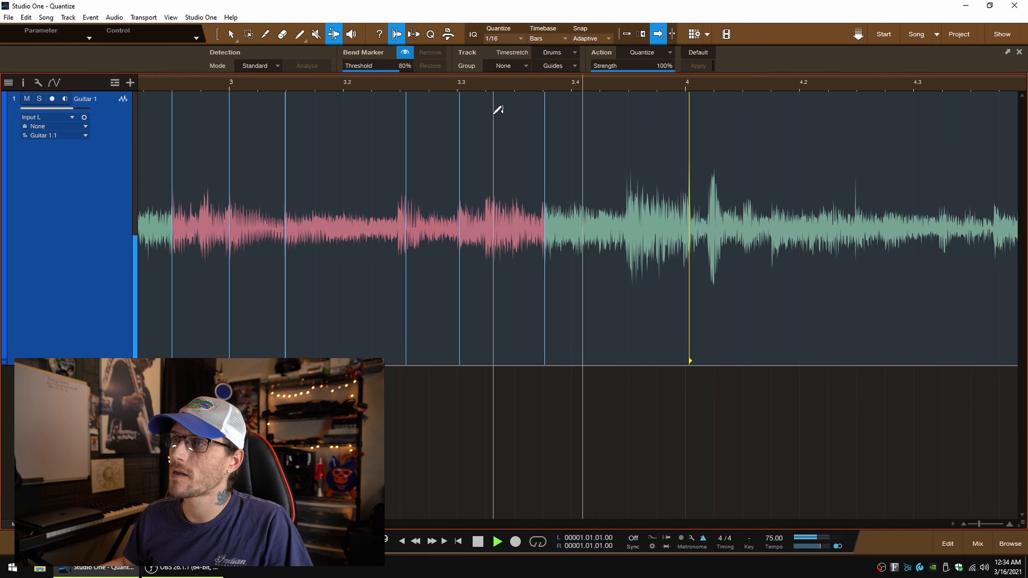
key("space")
Step: Play the edited take from just after beat 1.4 to review the timing of bars 2 and 3
scroll(983, 521, "down", 3)
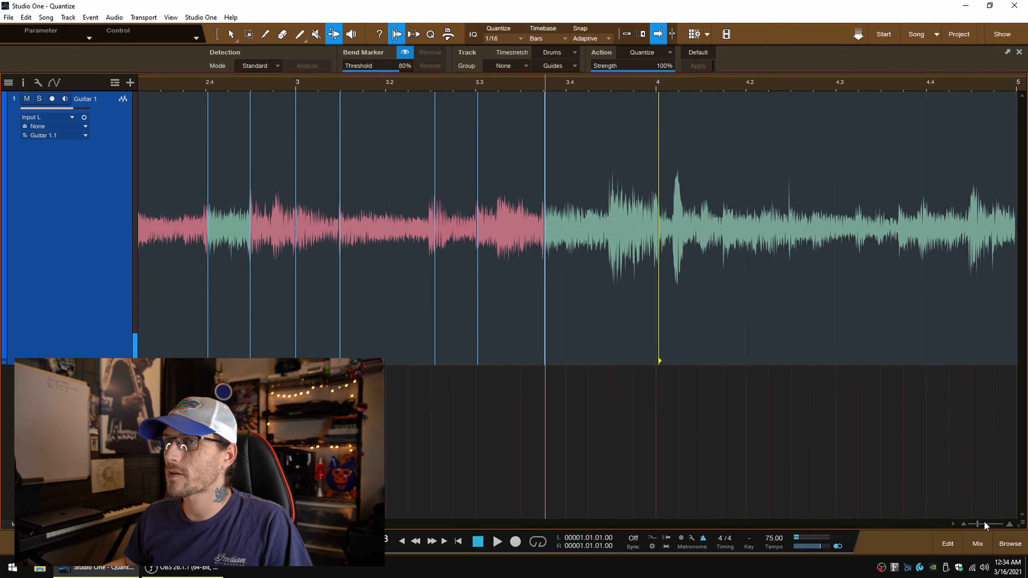
scroll(397, 390, "left", 1)
scroll(396, 391, "left", 5)
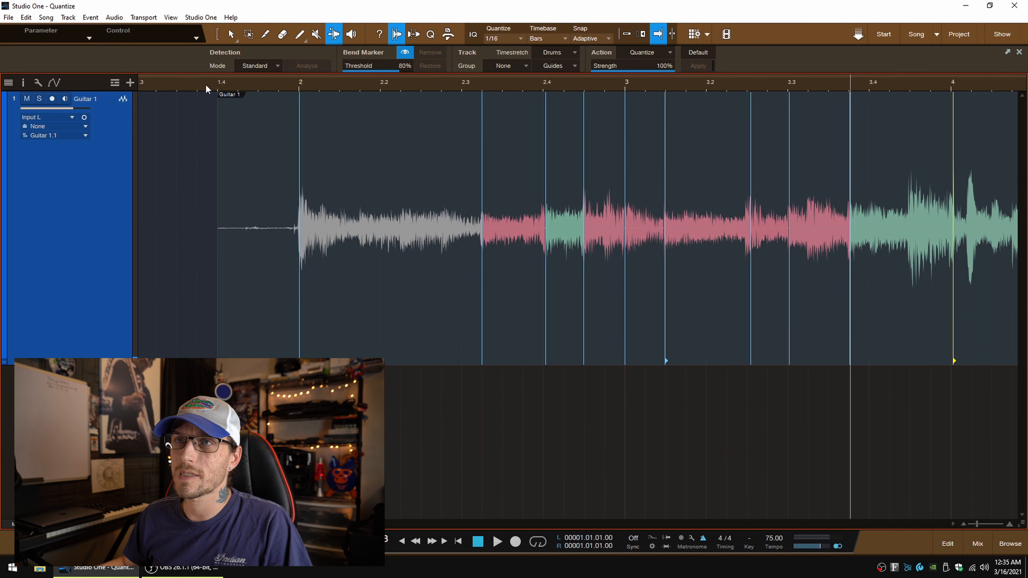
key("space")
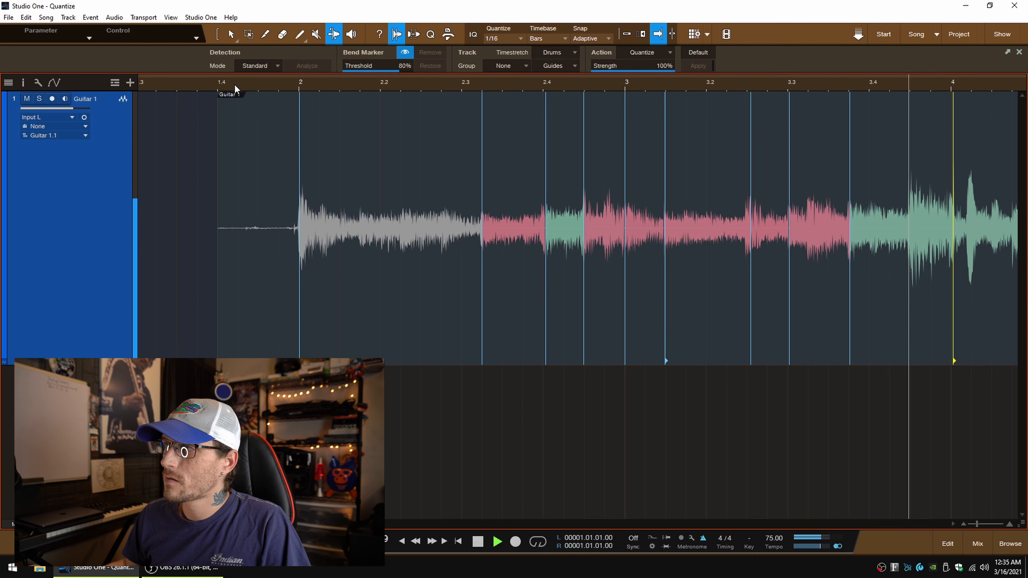
key("space")
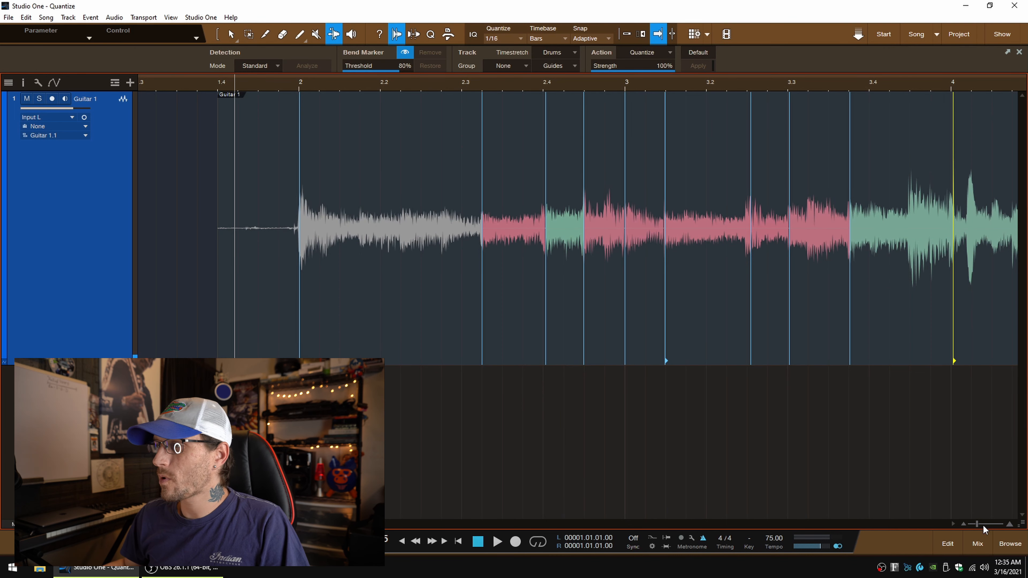
Step: Link the Arrow and Range tools, and bounce the bent Guitar 1 event into a new audio event
scroll(982, 525, "down", 5)
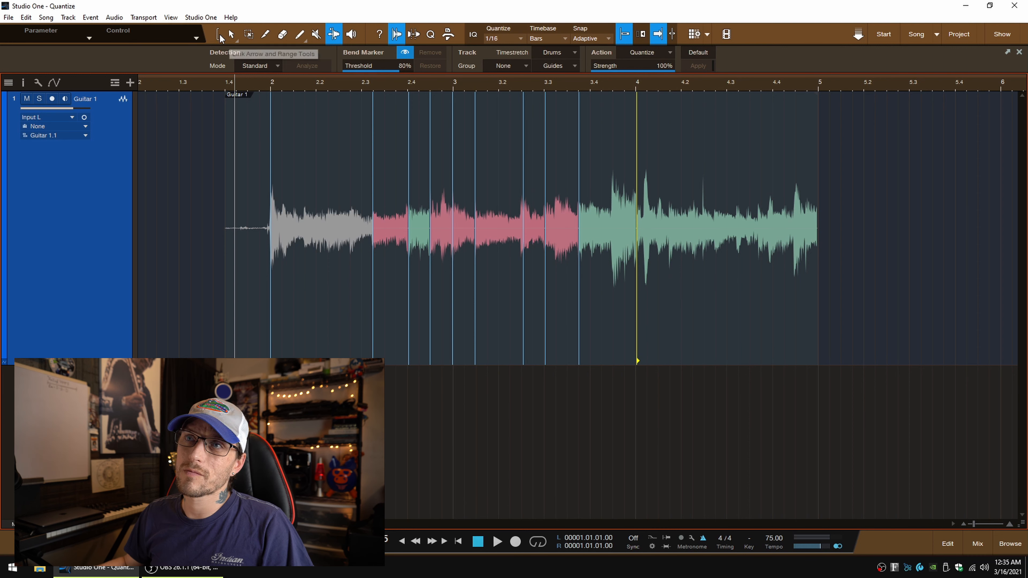
left_click(220, 36)
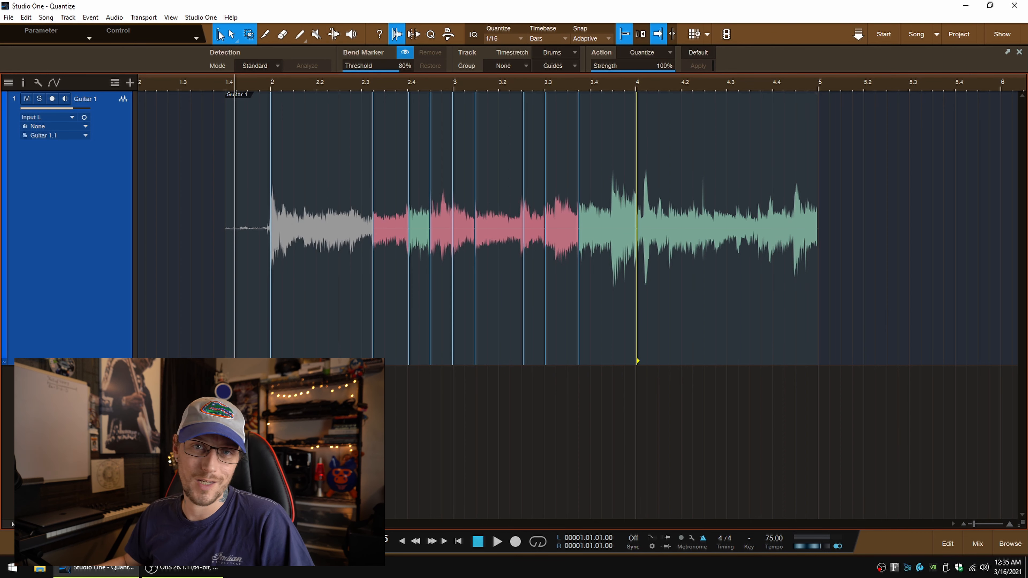
left_click(326, 338)
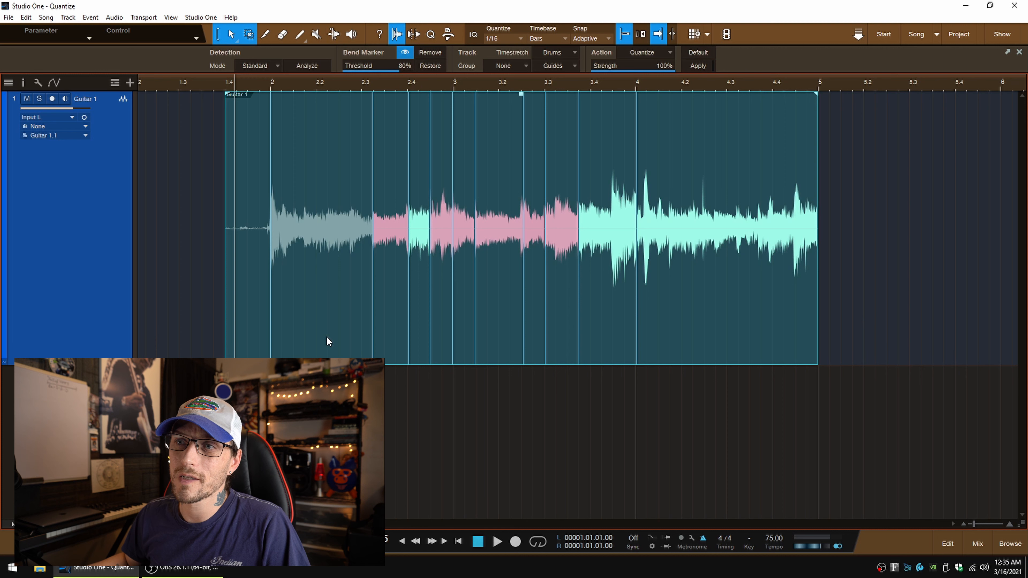
right_click(326, 338)
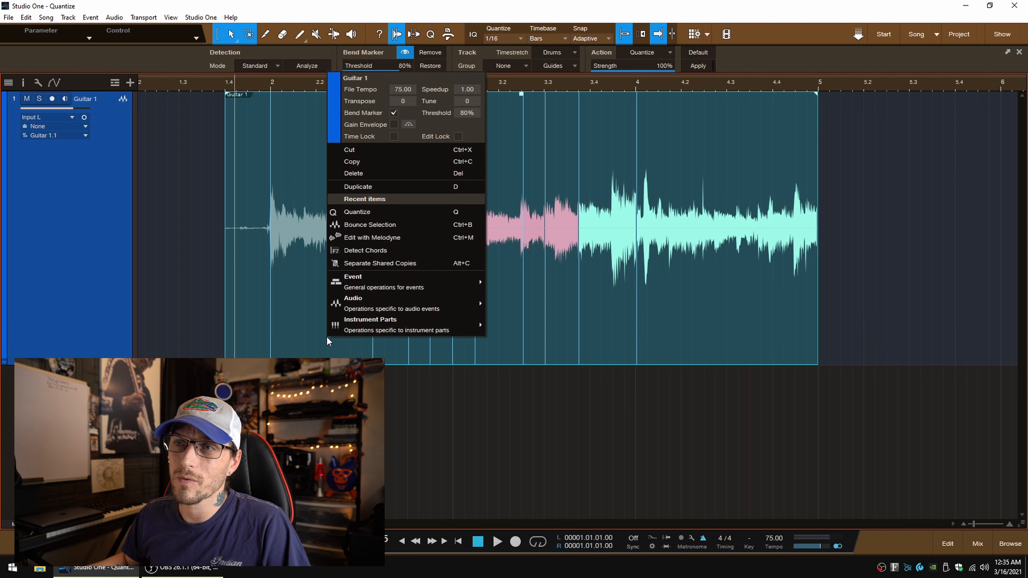
left_click(415, 230)
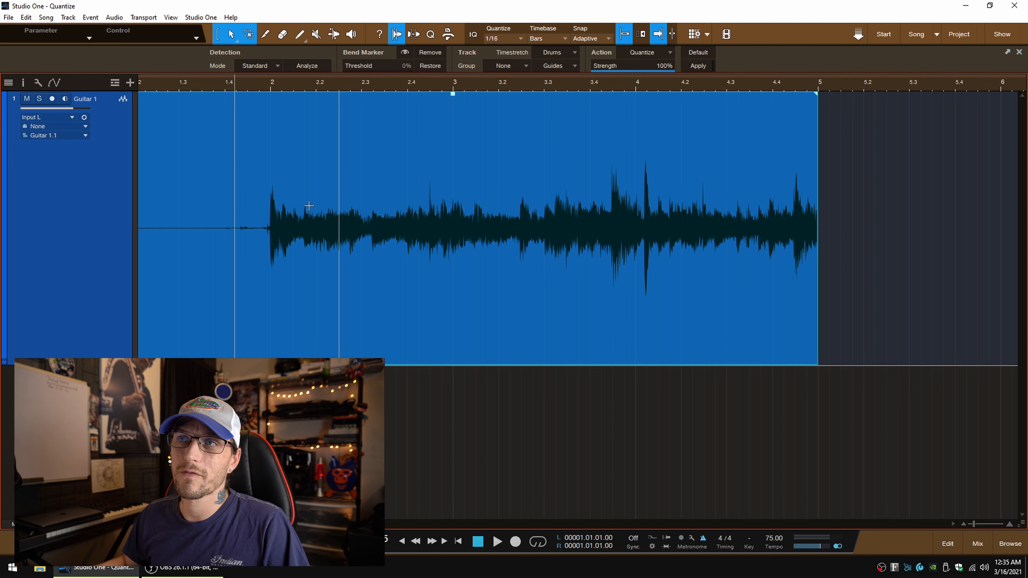
Step: Hide the bend markers and trim the bounced guitar event to bars 2 and 3, removing the audio before bar 2 and from bar 4 onward
left_click(405, 52)
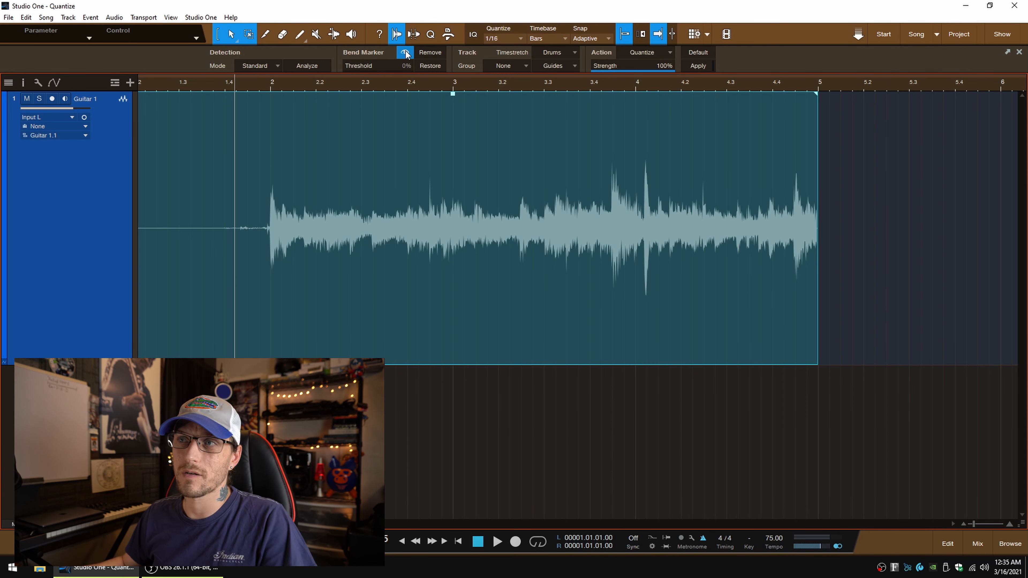
left_click(405, 53)
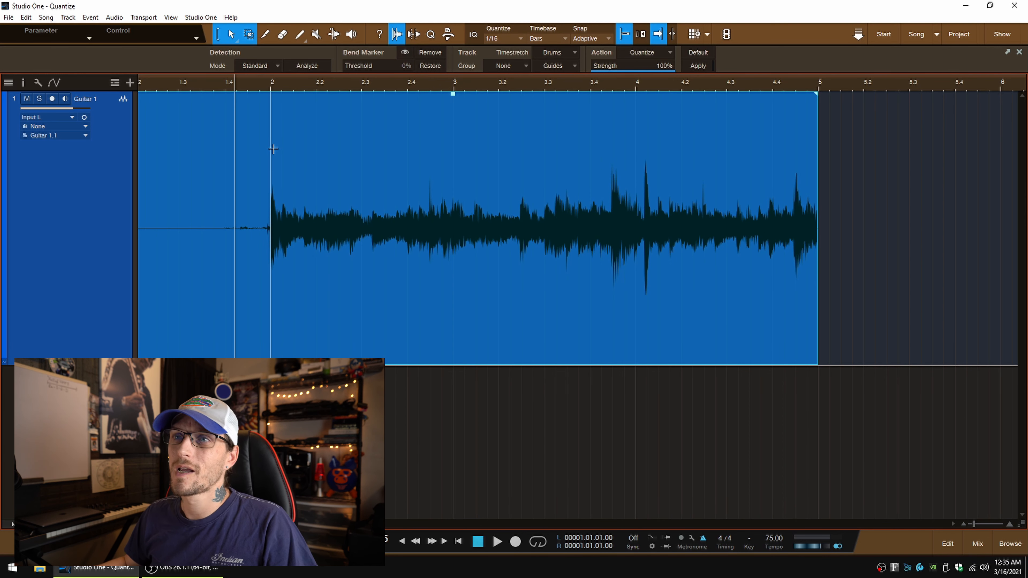
left_click_drag(273, 149, 125, 172)
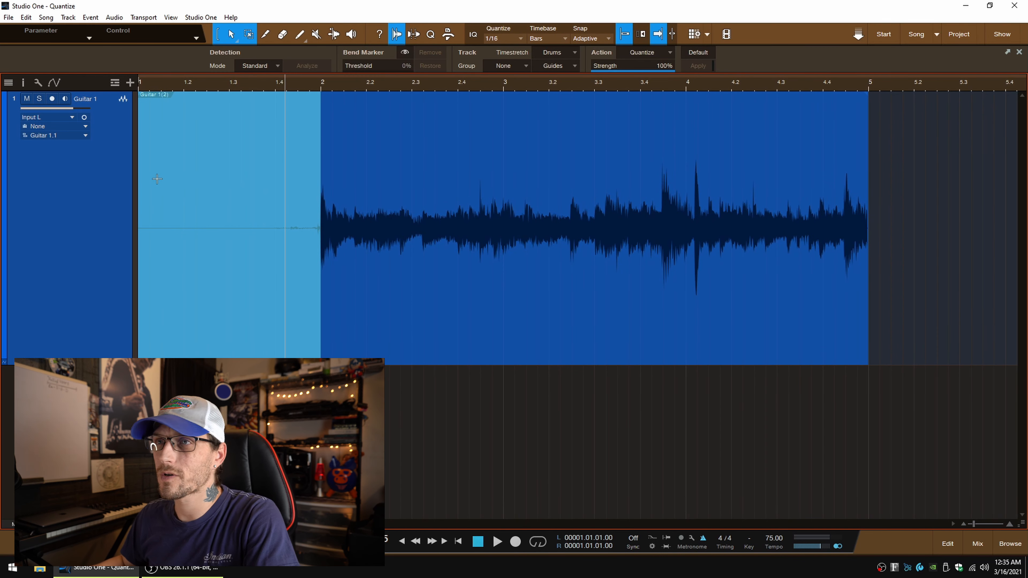
key("Delete")
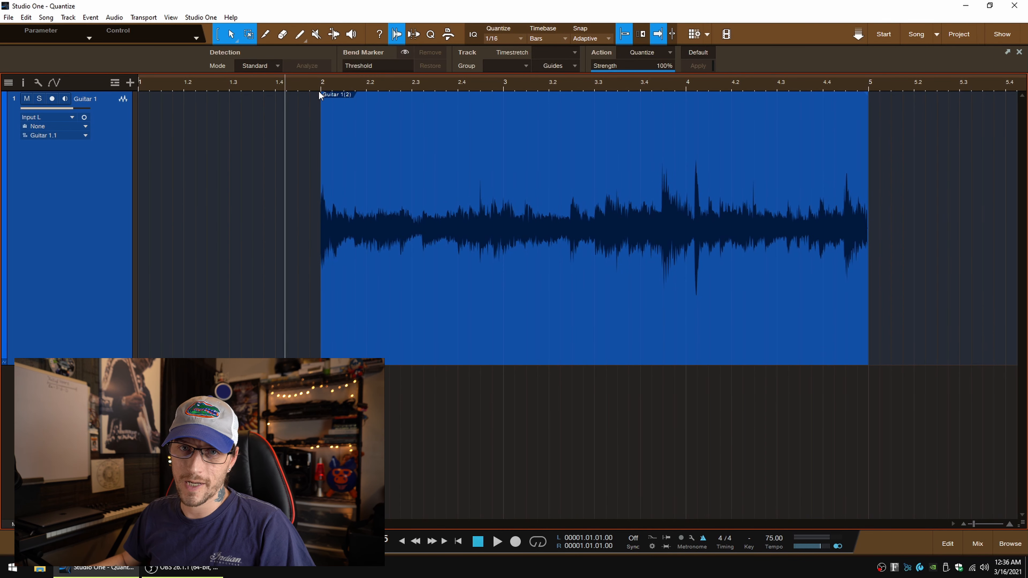
left_click_drag(688, 154, 874, 165)
key("Delete")
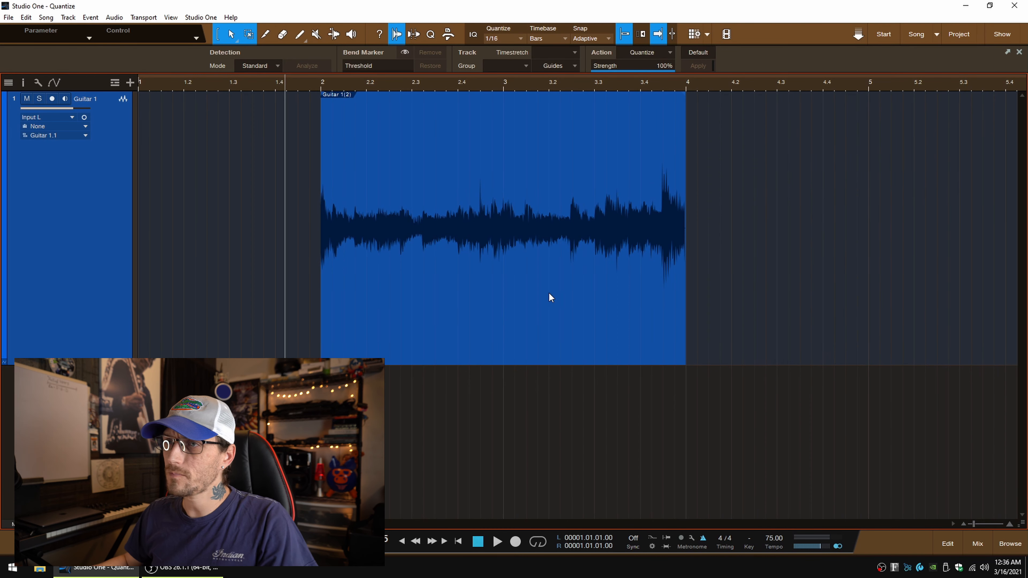
Step: Duplicate the trimmed two-bar guitar event to bar 4 and audition the loop transition from beat 3.2
left_click(445, 323)
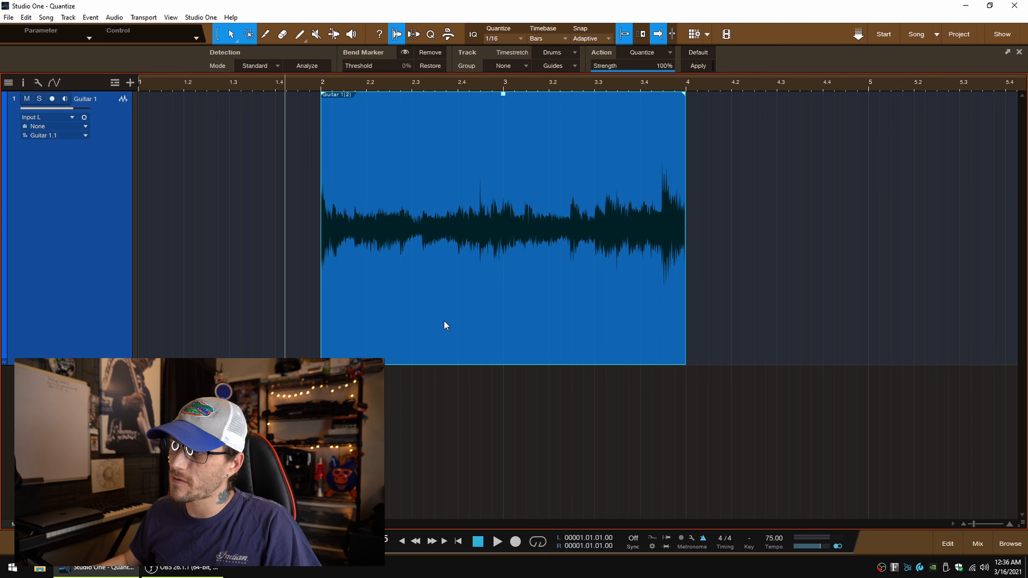
key("d")
left_click(551, 87)
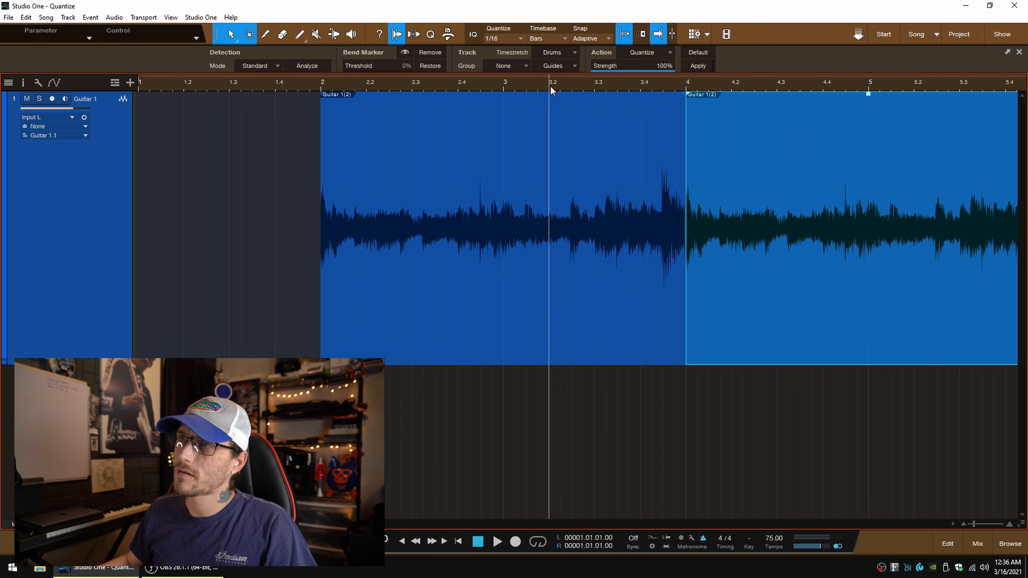
key("space")
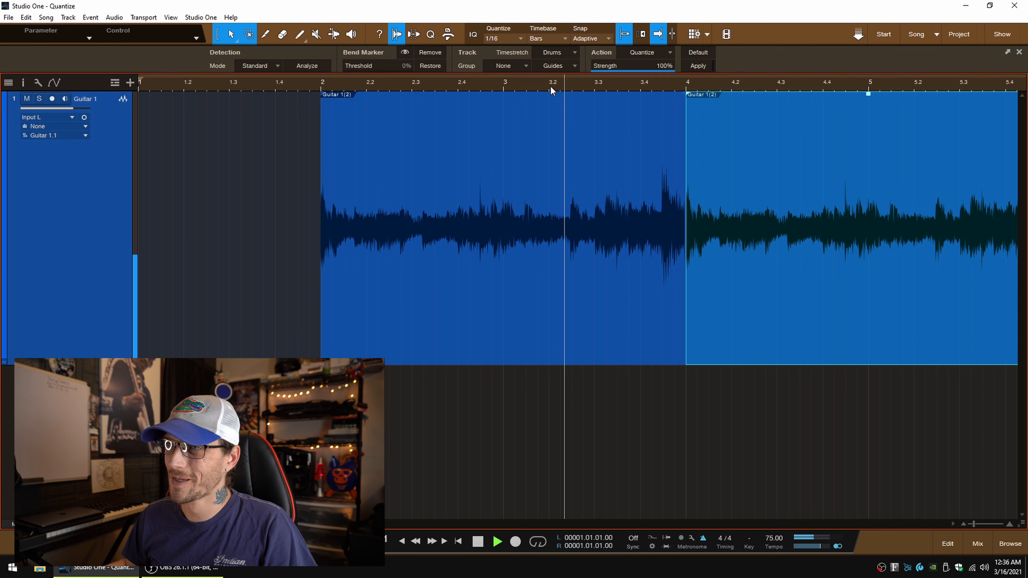
left_click(555, 461)
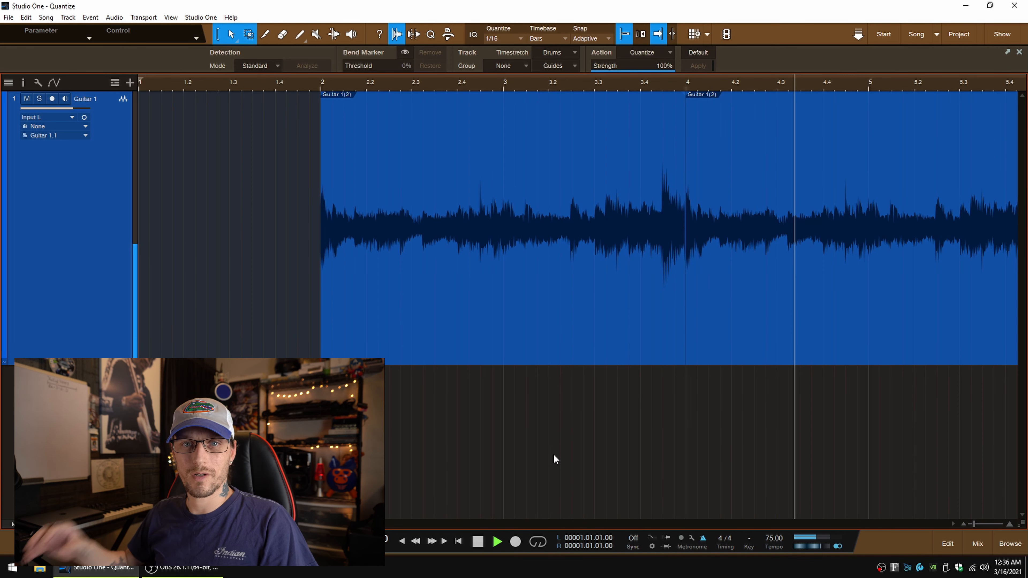
key("space")
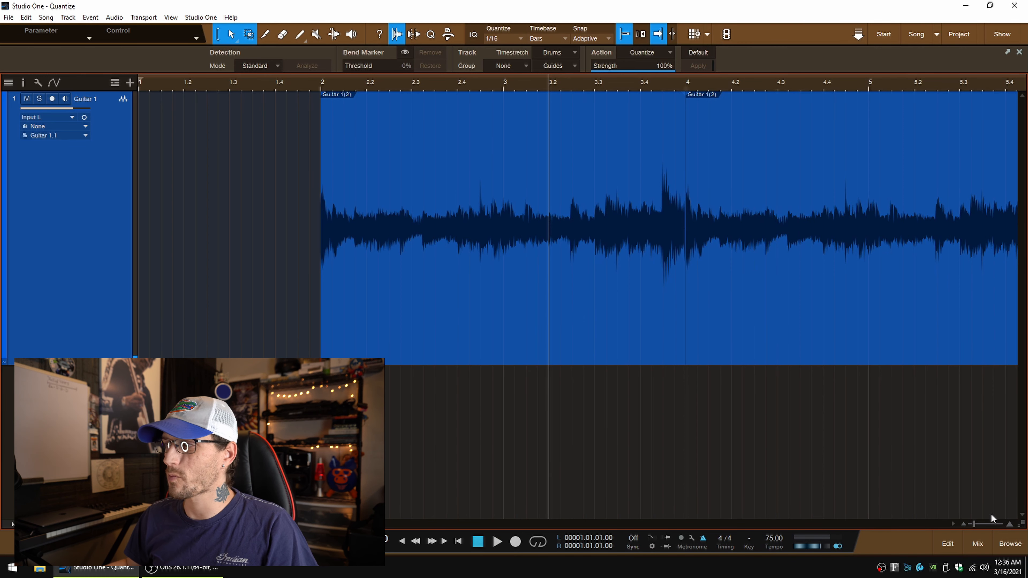
Step: Delete the duplicated guitar event that starts at bar 4
scroll(986, 523, "down", 4)
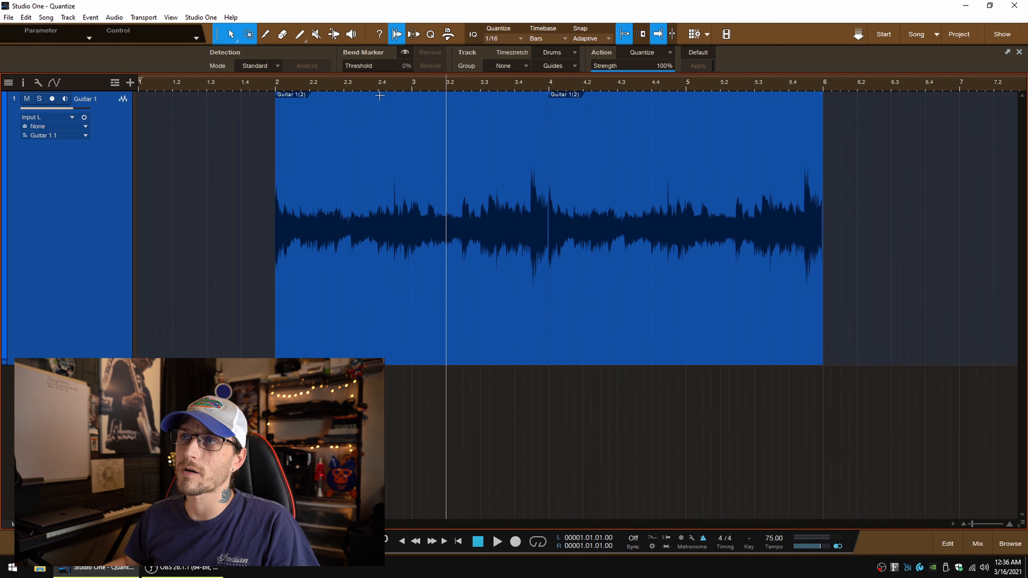
left_click(784, 343)
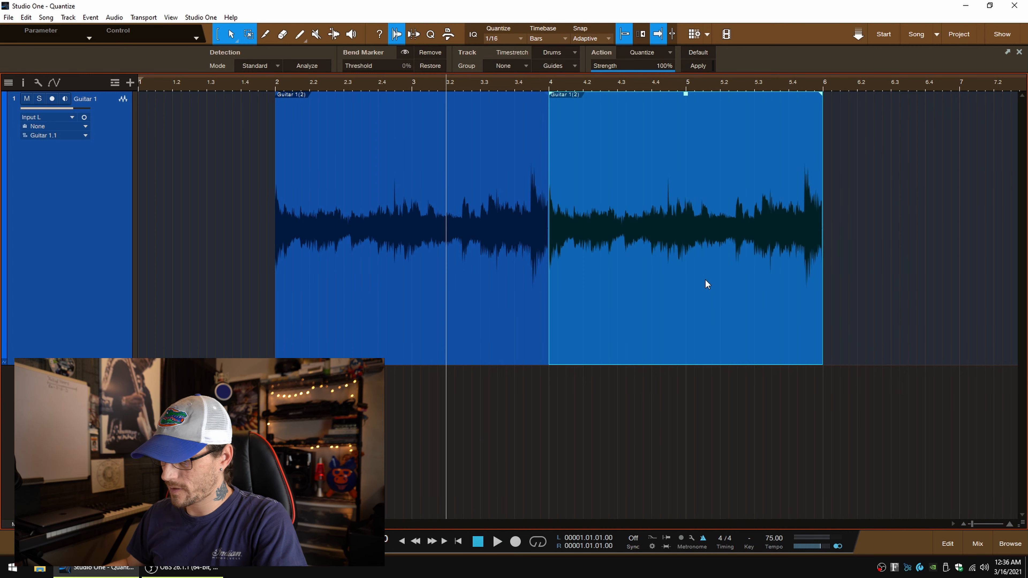
key("Delete")
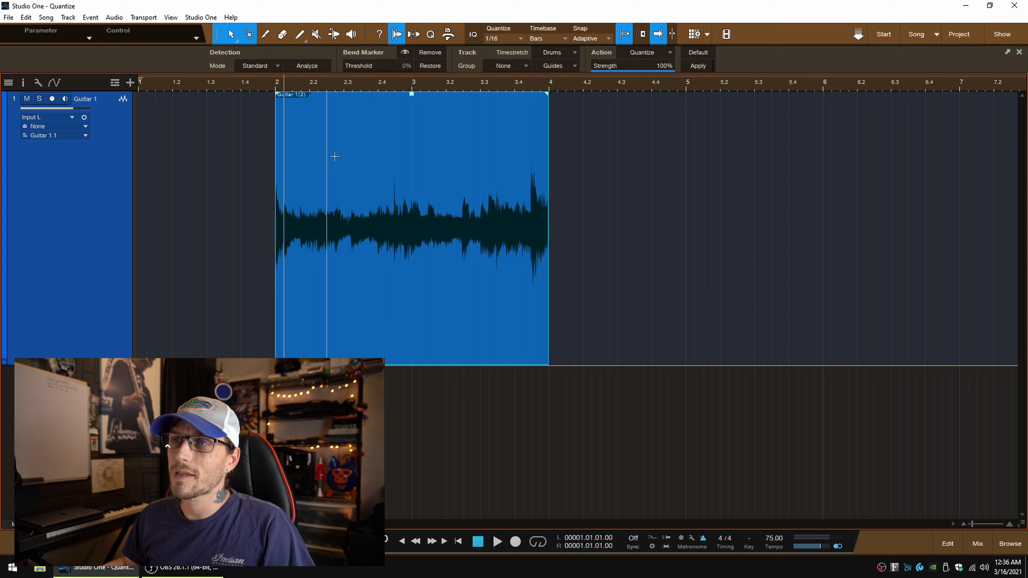
Step: Duplicate the two-bar guitar event twice, at bars 4 and 6, and audition the second transition from just after beat 5.3
key("d")
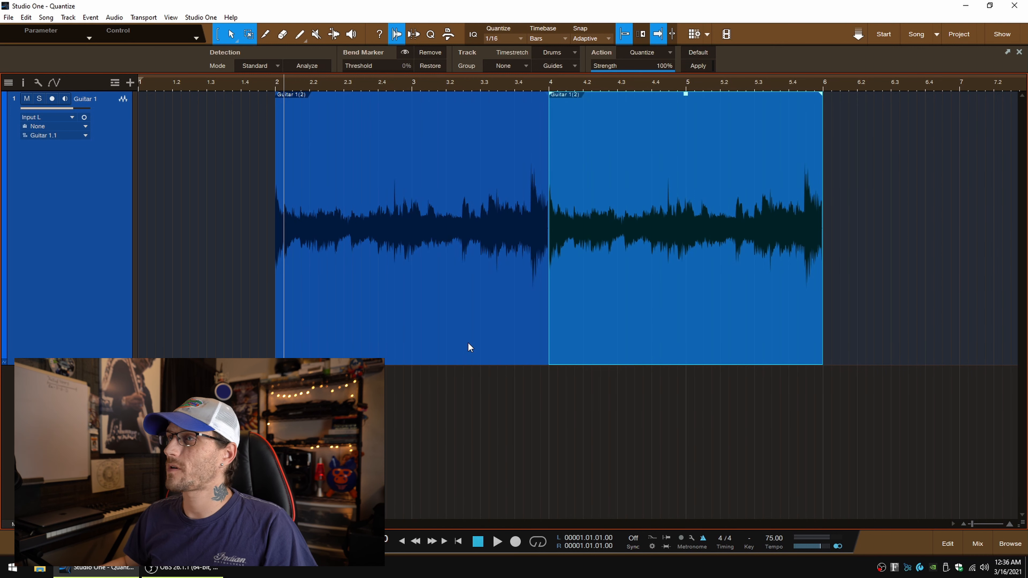
key("d")
left_click(759, 80)
key("space")
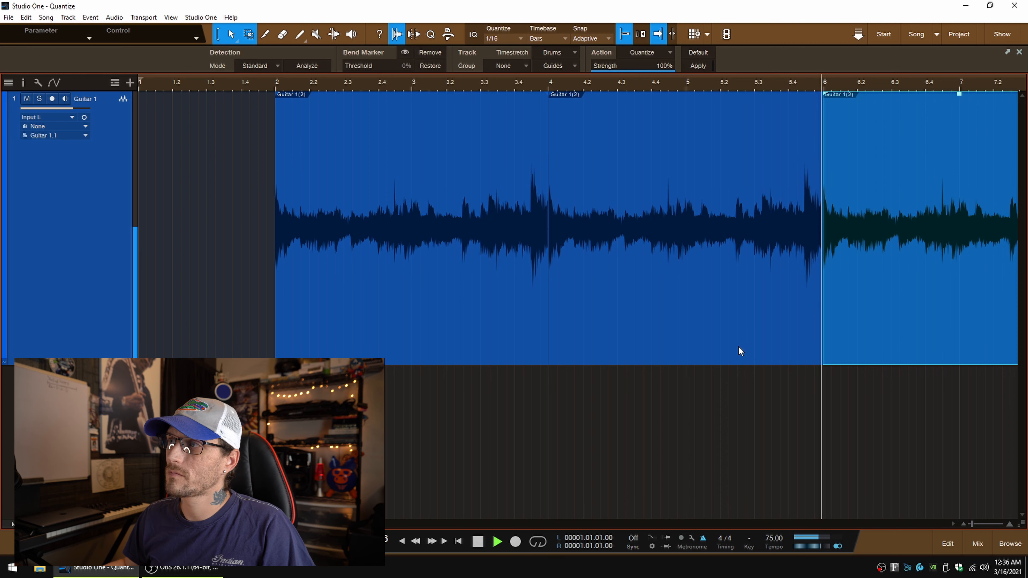
key("space")
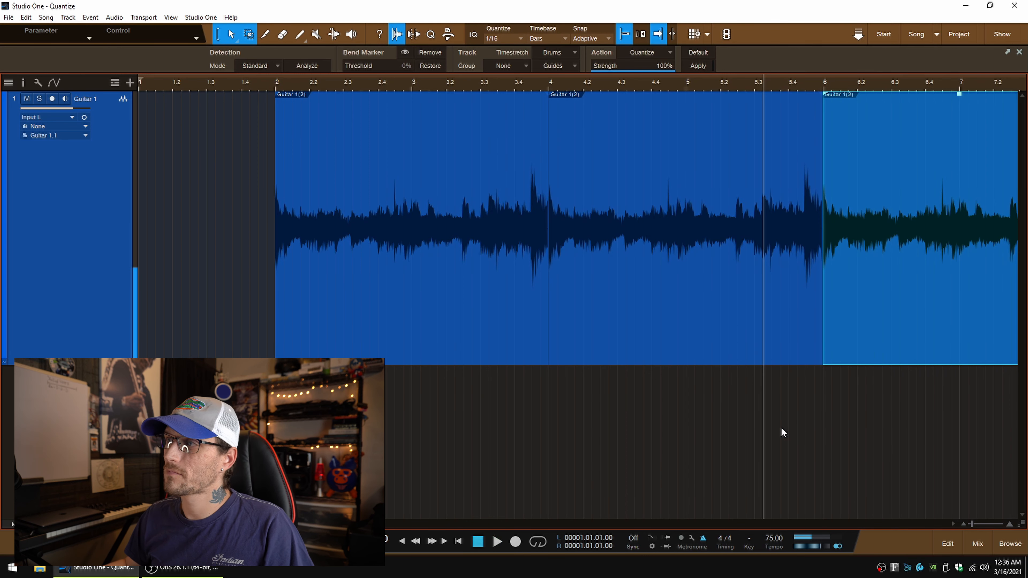
left_click(780, 428)
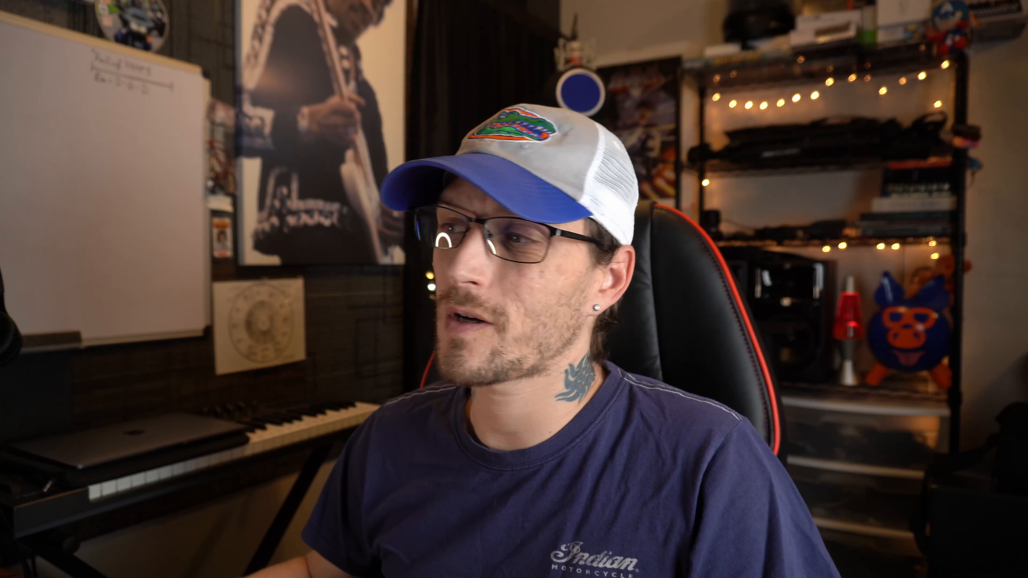